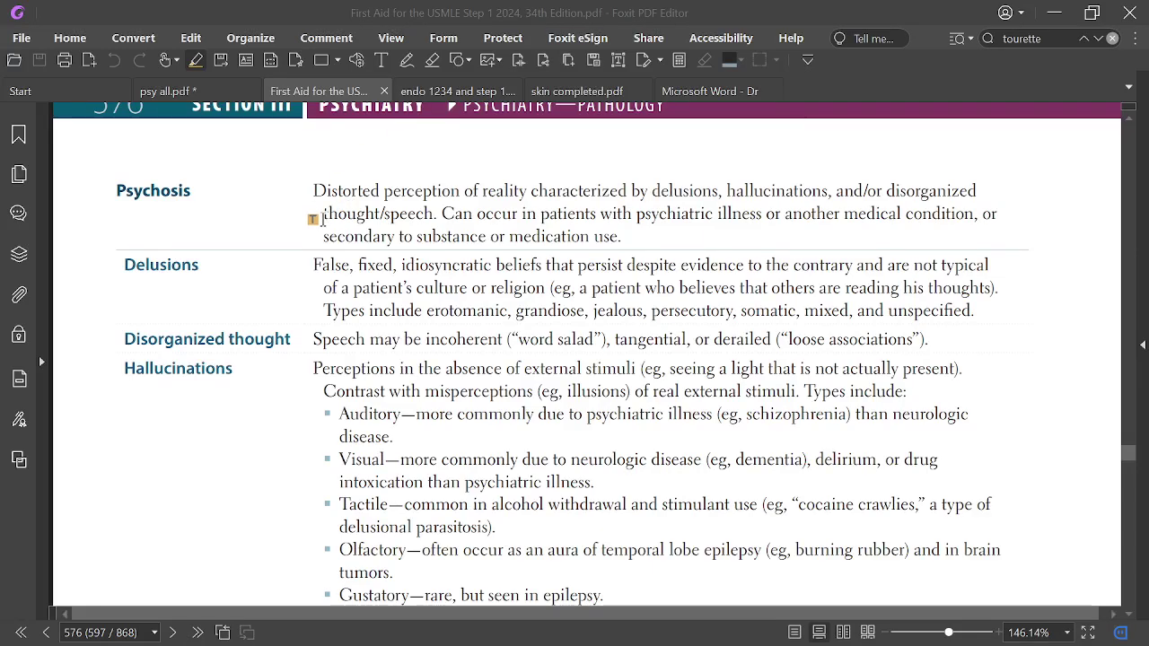
Highlight "delusions, hallucinations, and/or disorganized thought/speech" in red in the Psychosis definition.
scroll(316, 230, "down", 7)
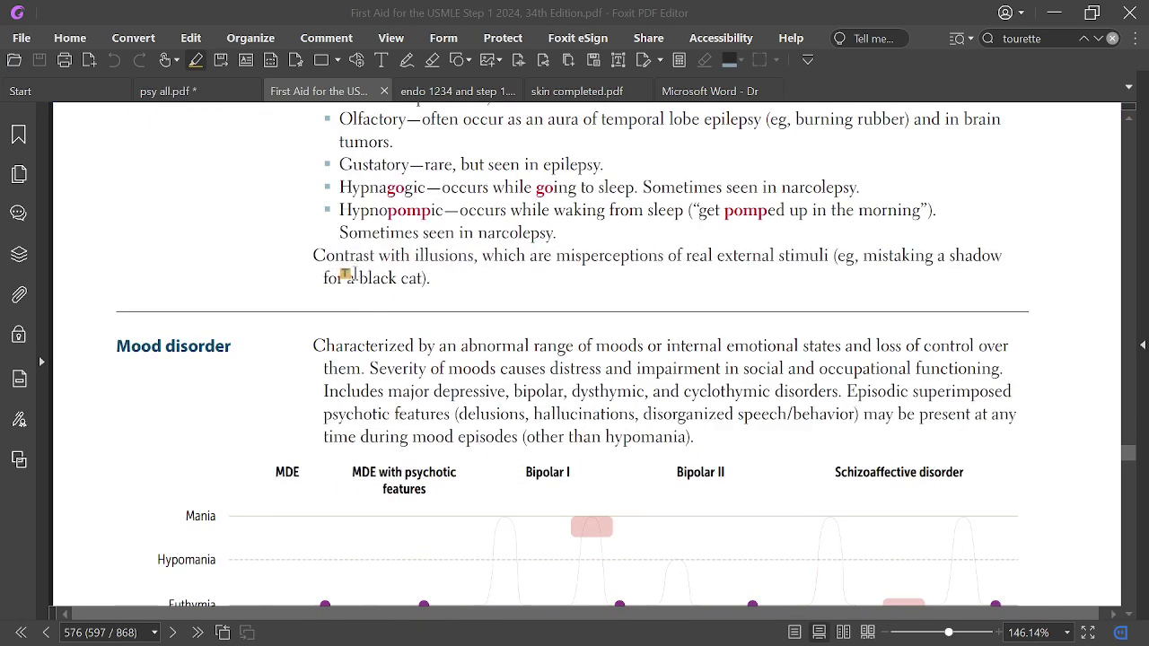
scroll(346, 272, "up", 7)
scroll(349, 274, "down", 2)
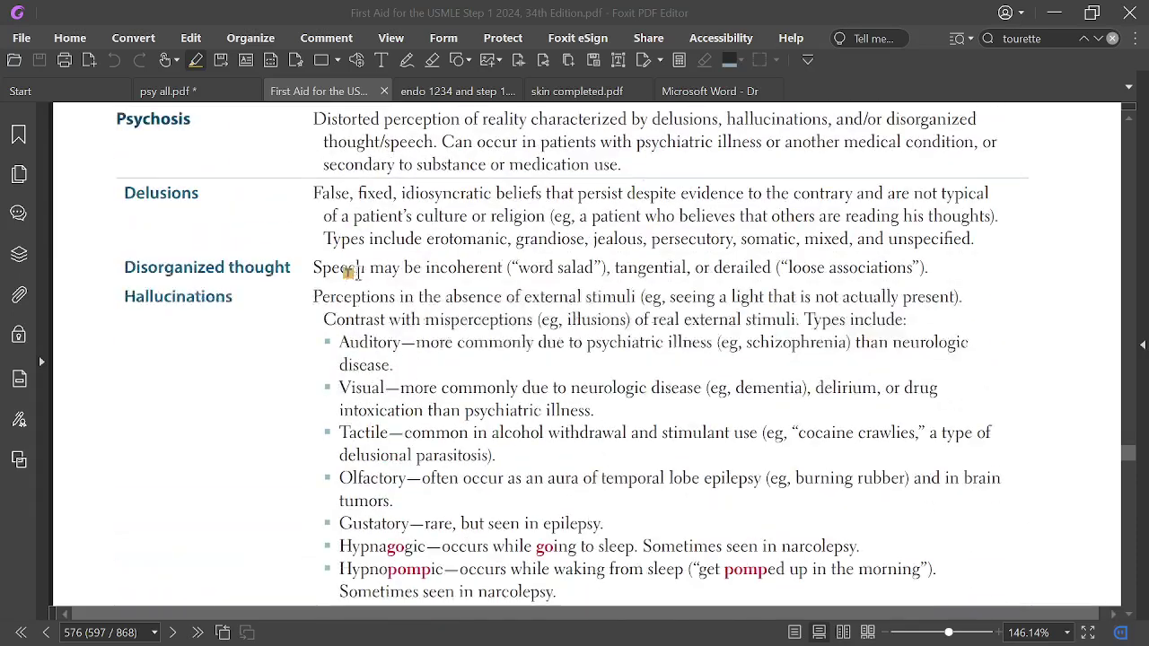
scroll(348, 274, "up", 1)
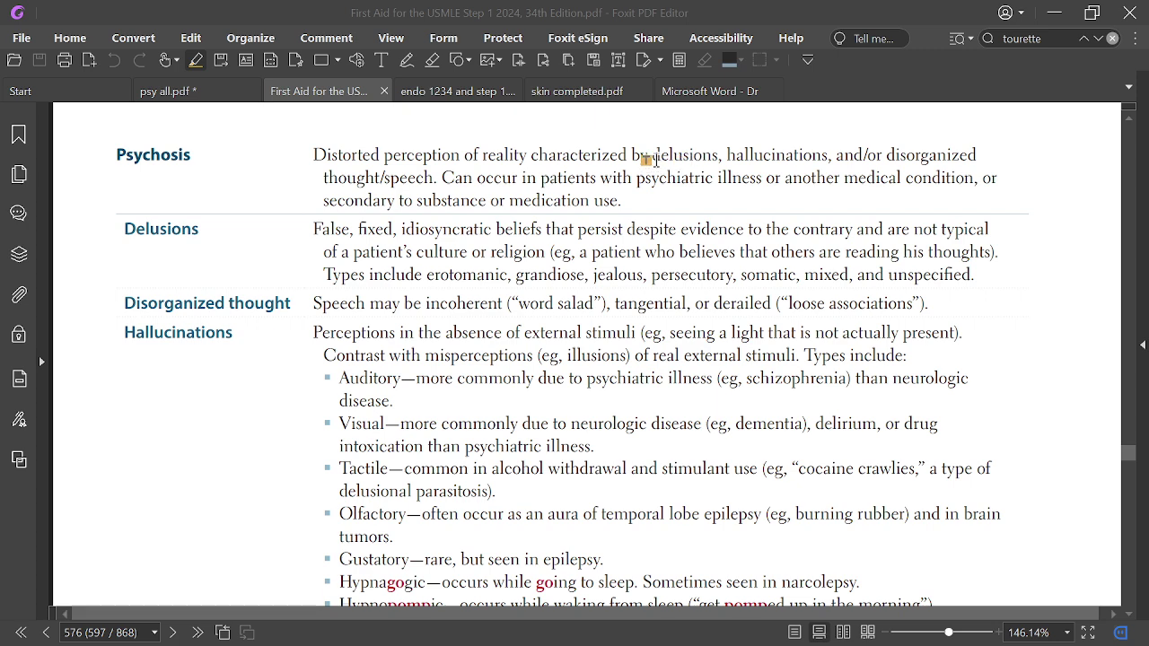
left_click_drag(651, 155, 437, 180)
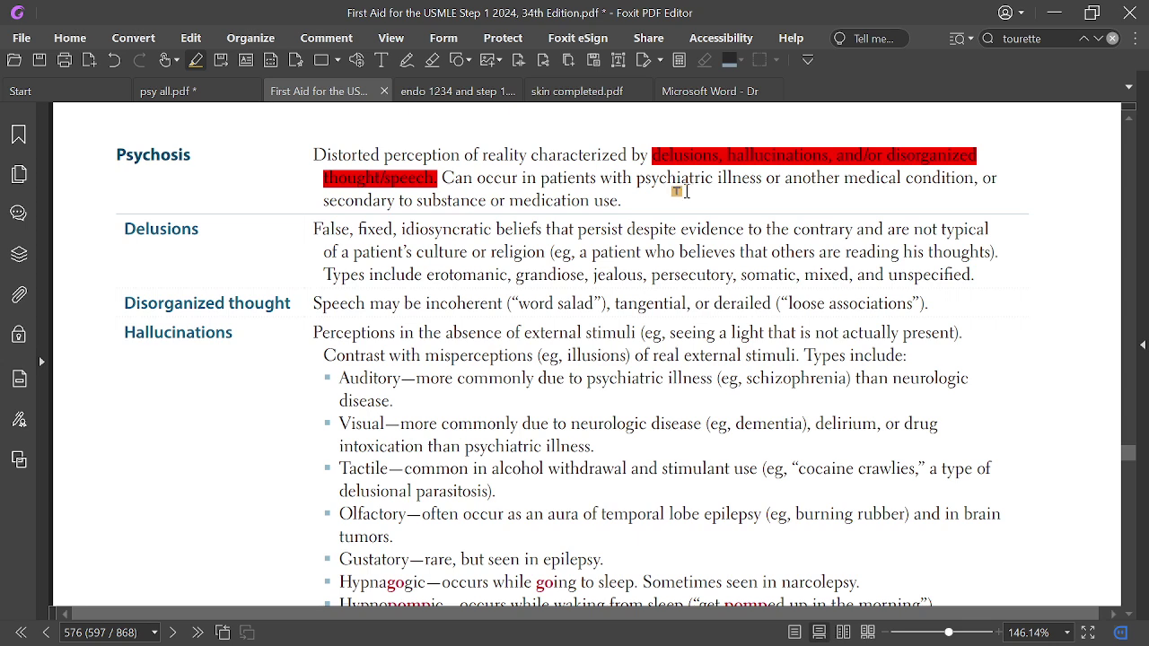
Search psy all.pdf for "delusion" and go through the matches to the Delusional disorder table on page 48.
left_click(206, 100)
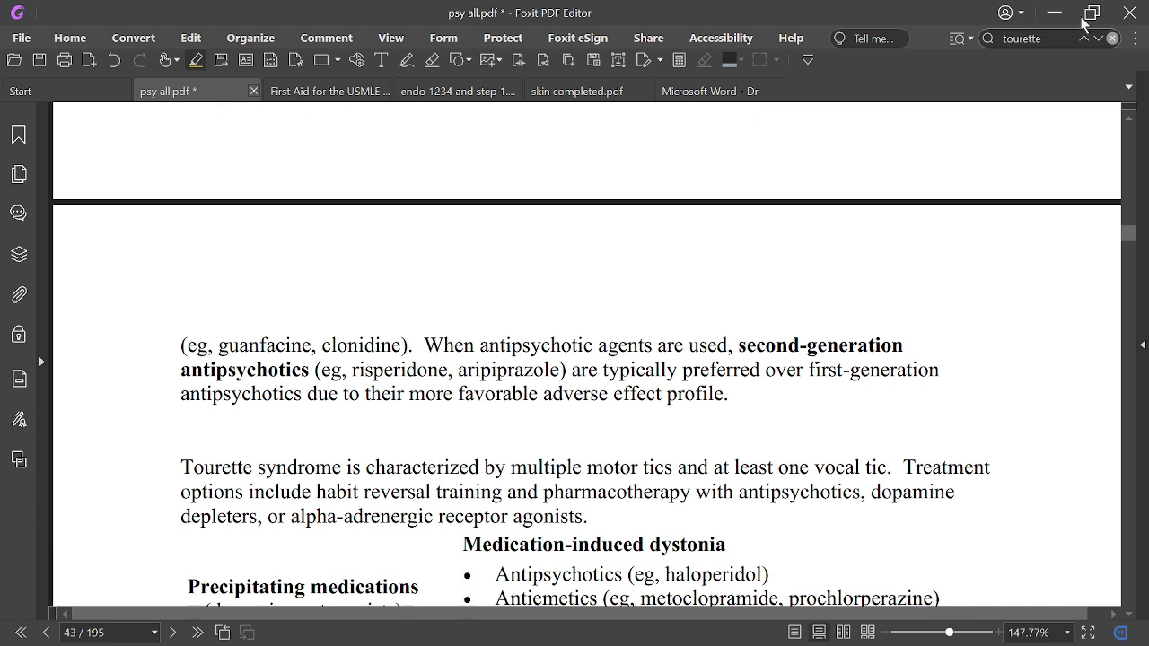
left_click(1059, 38)
key("BackSpace")
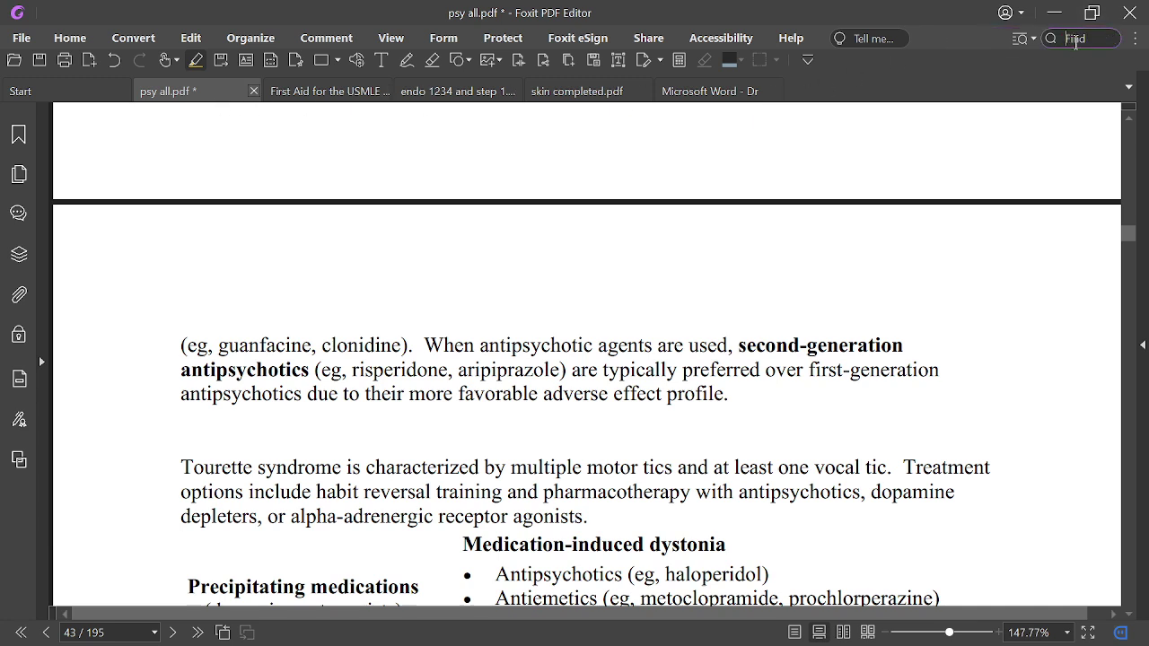
type("delusion")
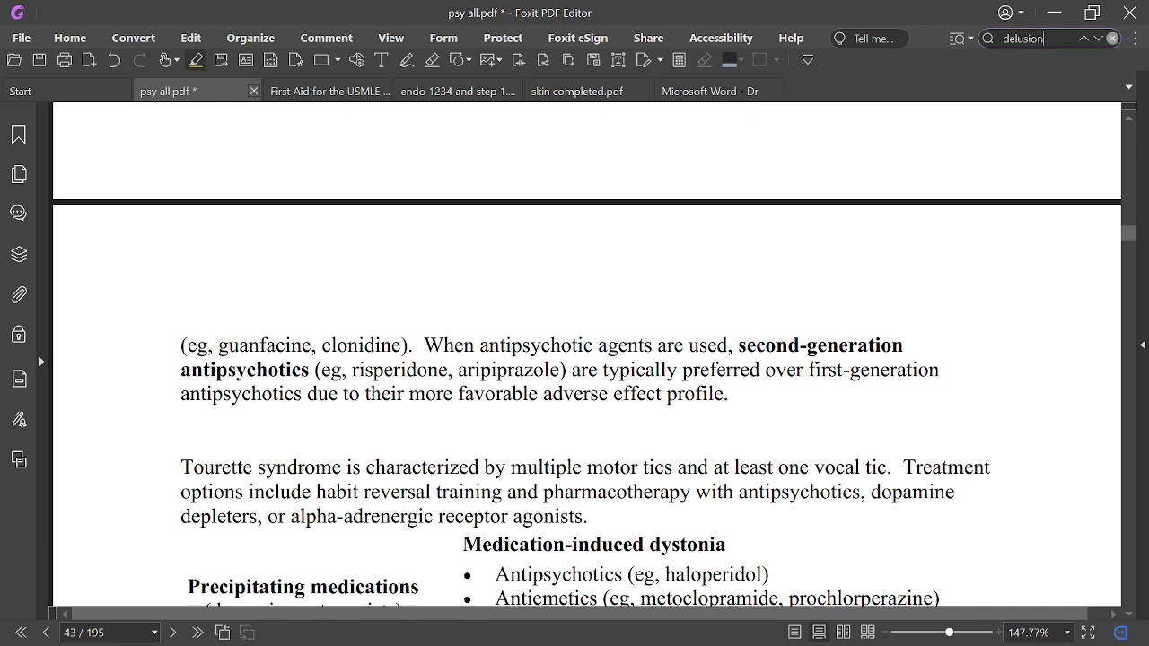
key("Return")
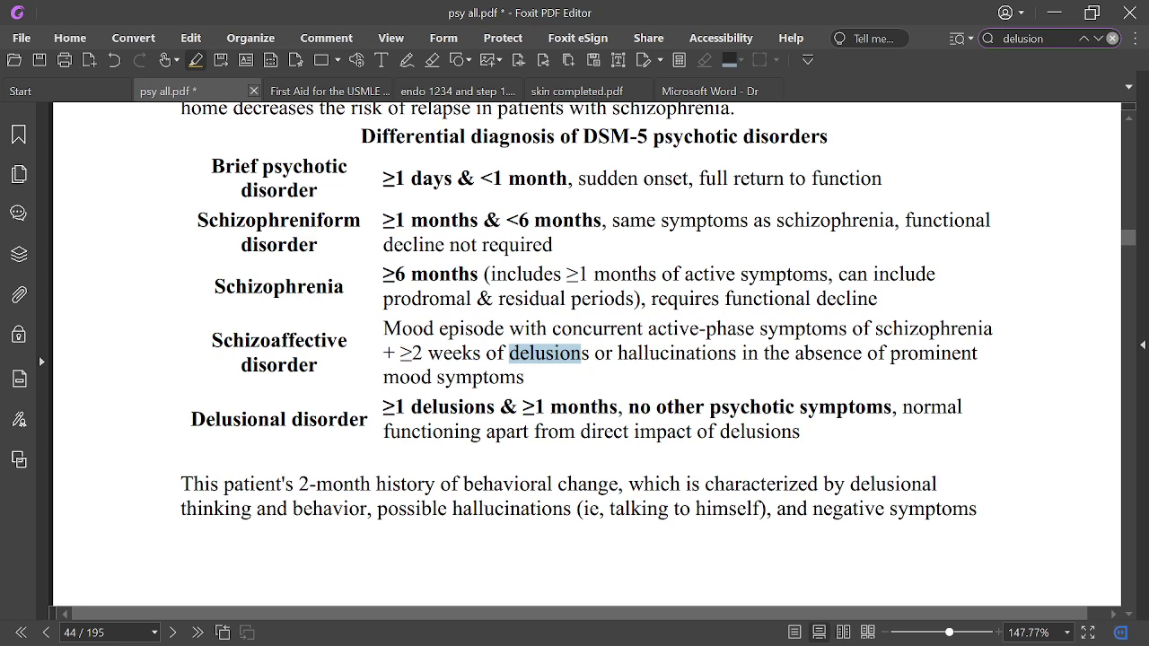
left_click(1100, 38)
left_click(1100, 39)
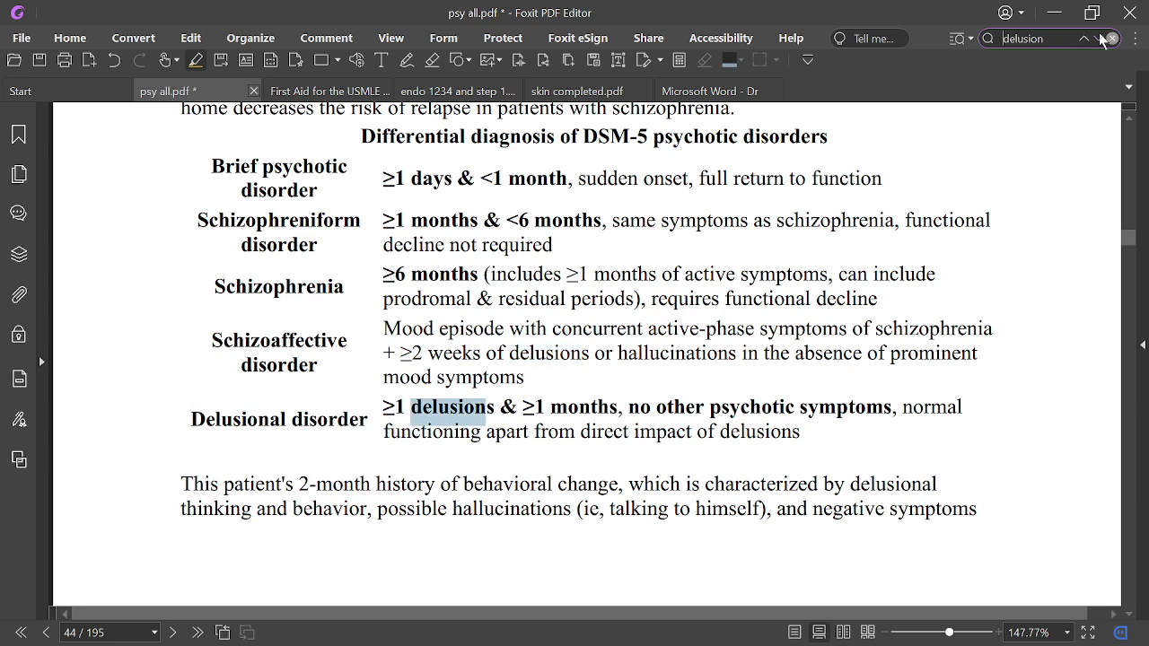
left_click(1100, 39)
left_click(1100, 38)
left_click(1100, 38)
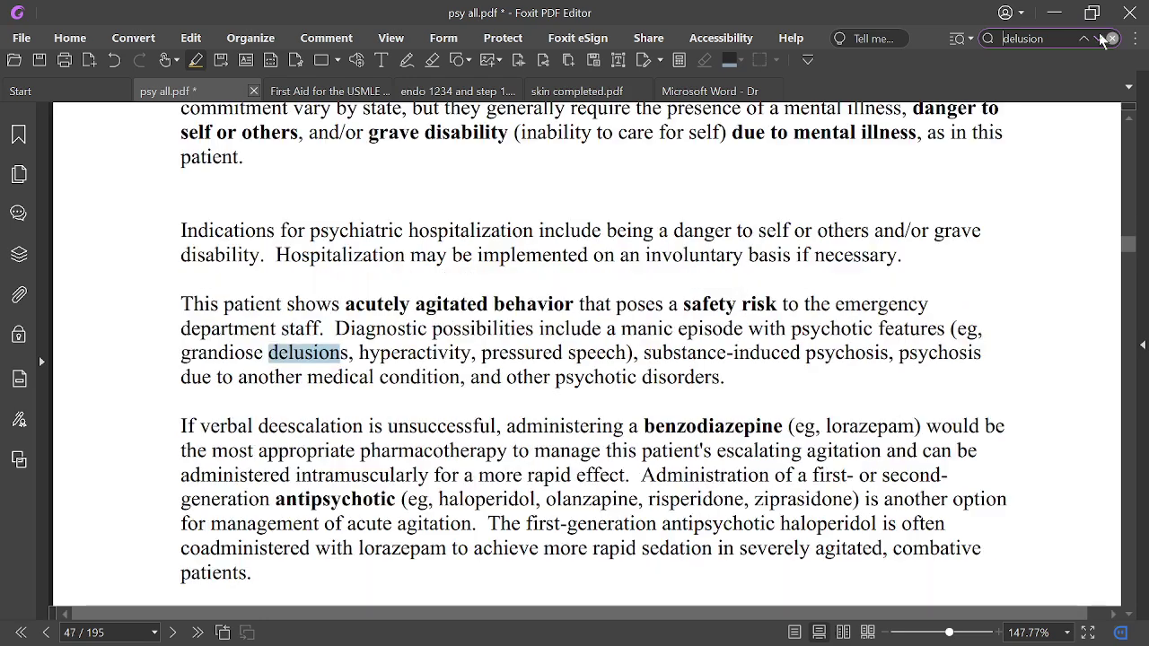
left_click(1100, 38)
left_click(1100, 39)
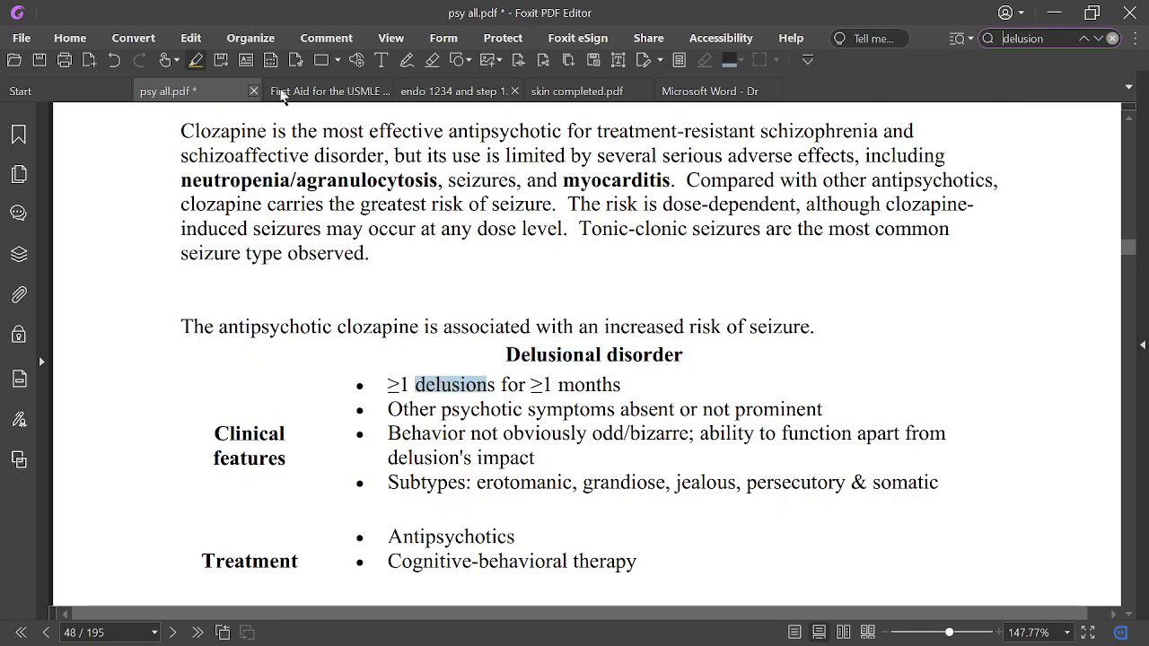
In the First Aid PDF, highlight the Delusions definition from "False, fixed" to "culture or religion" in yellow.
left_click(348, 97)
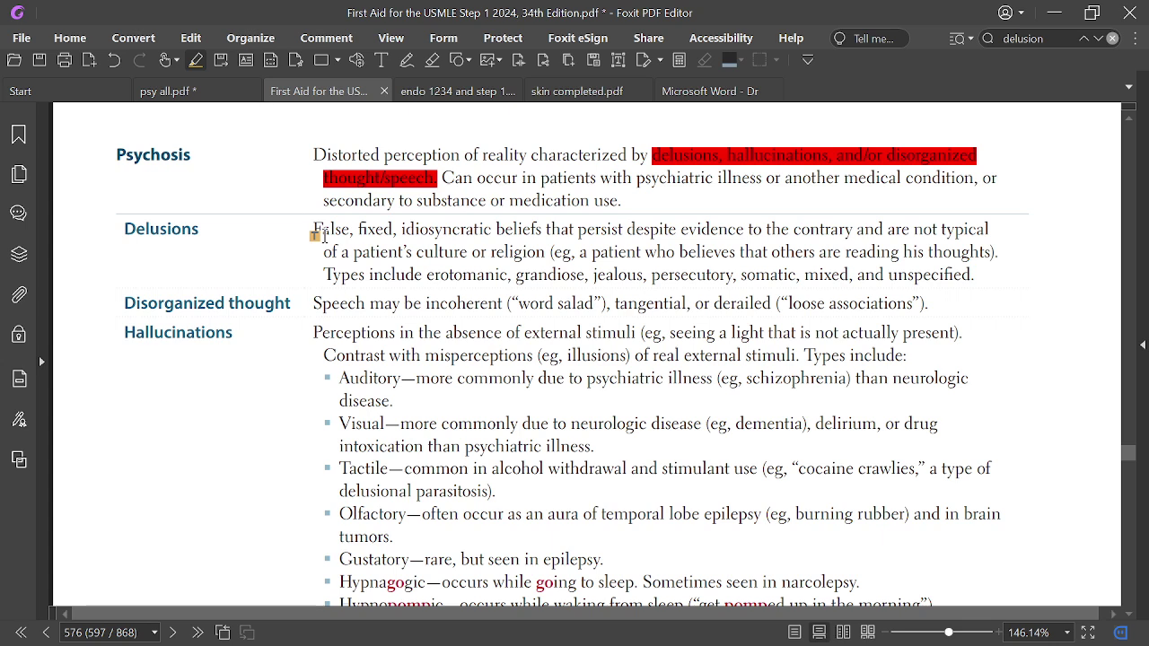
left_click_drag(310, 232, 549, 260)
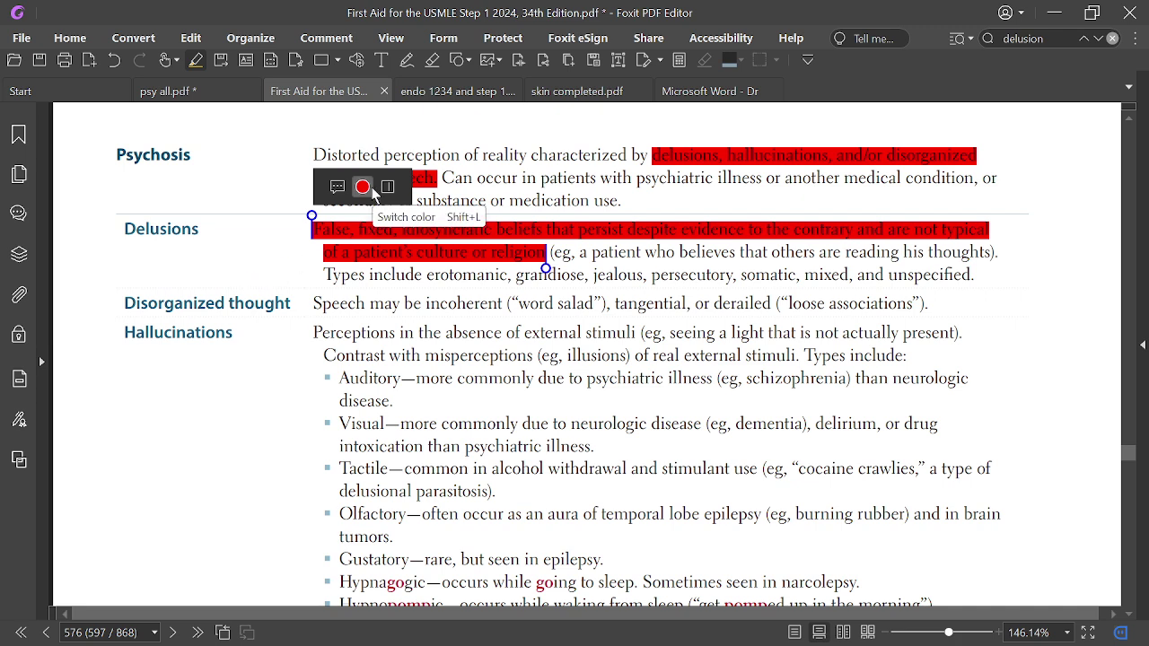
left_click(363, 187)
left_click(331, 162)
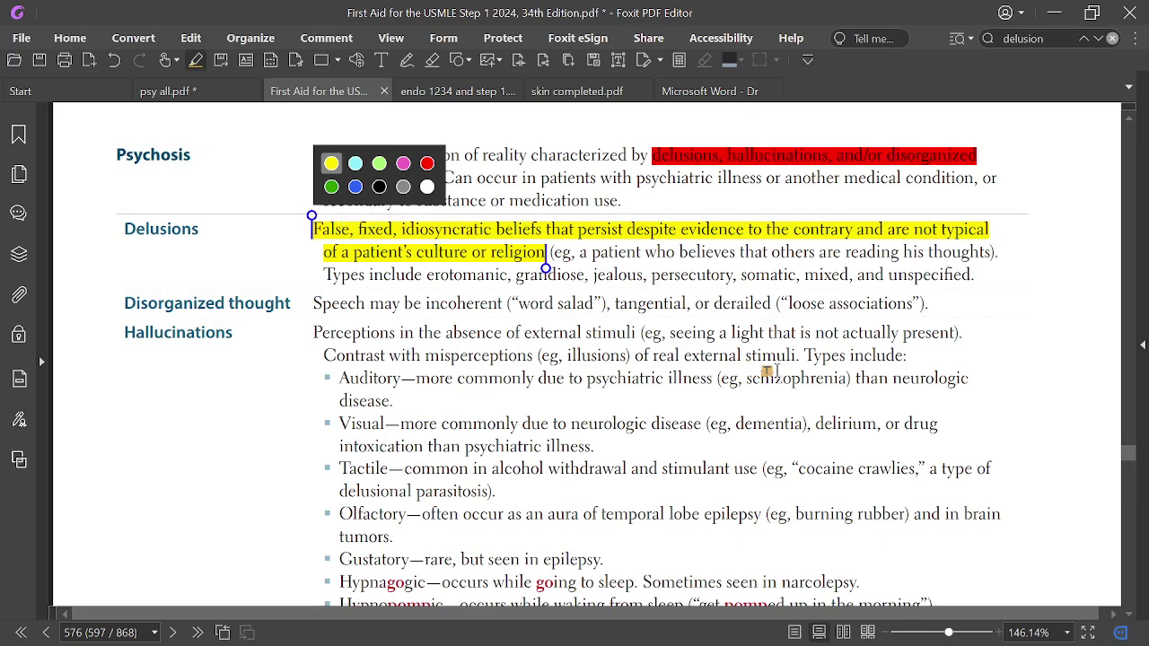
left_click(1039, 318)
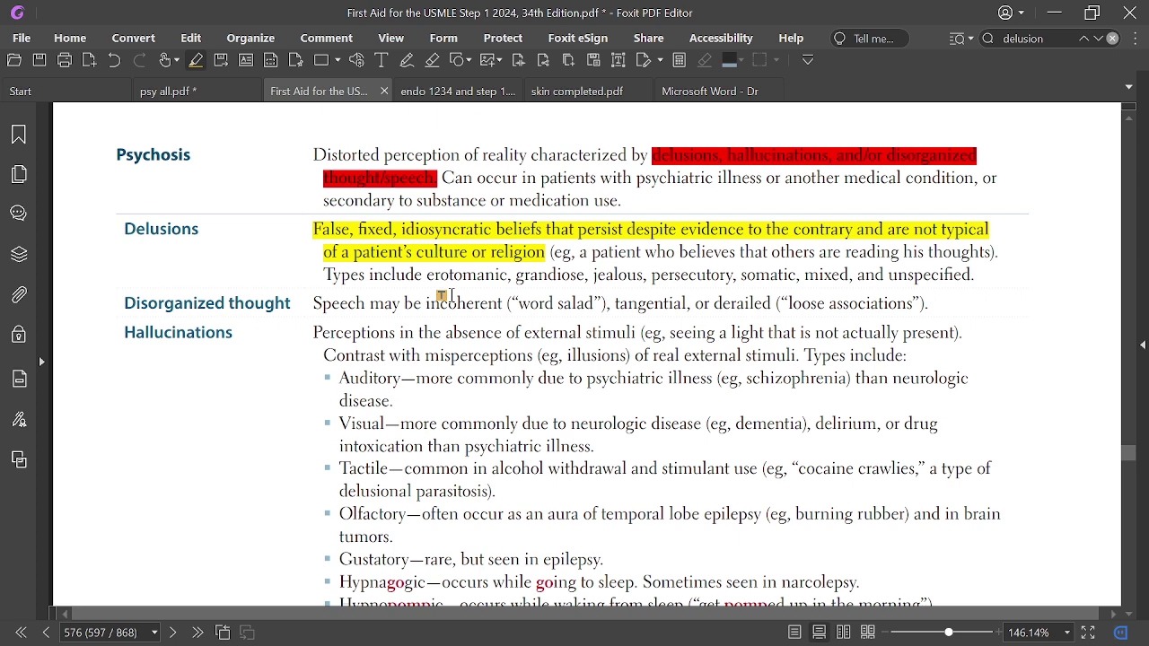
Go through further "delusion" matches in psy all.pdf to the Delusional disorder explanation on page 49.
left_click(179, 101)
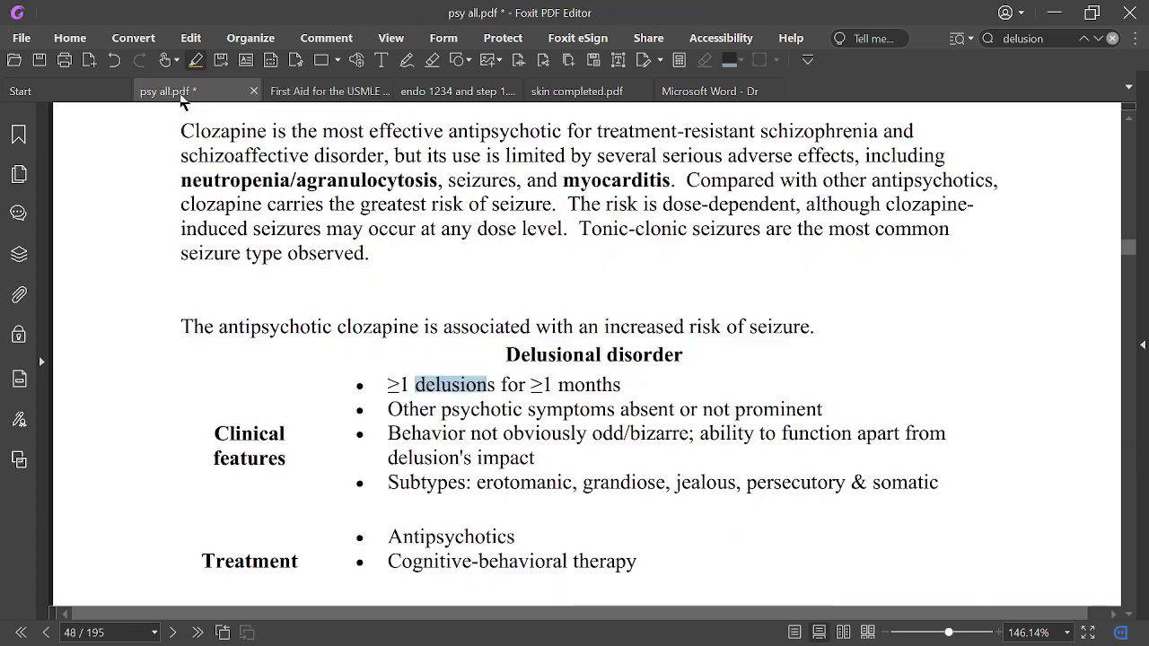
left_click(1096, 38)
left_click(1097, 39)
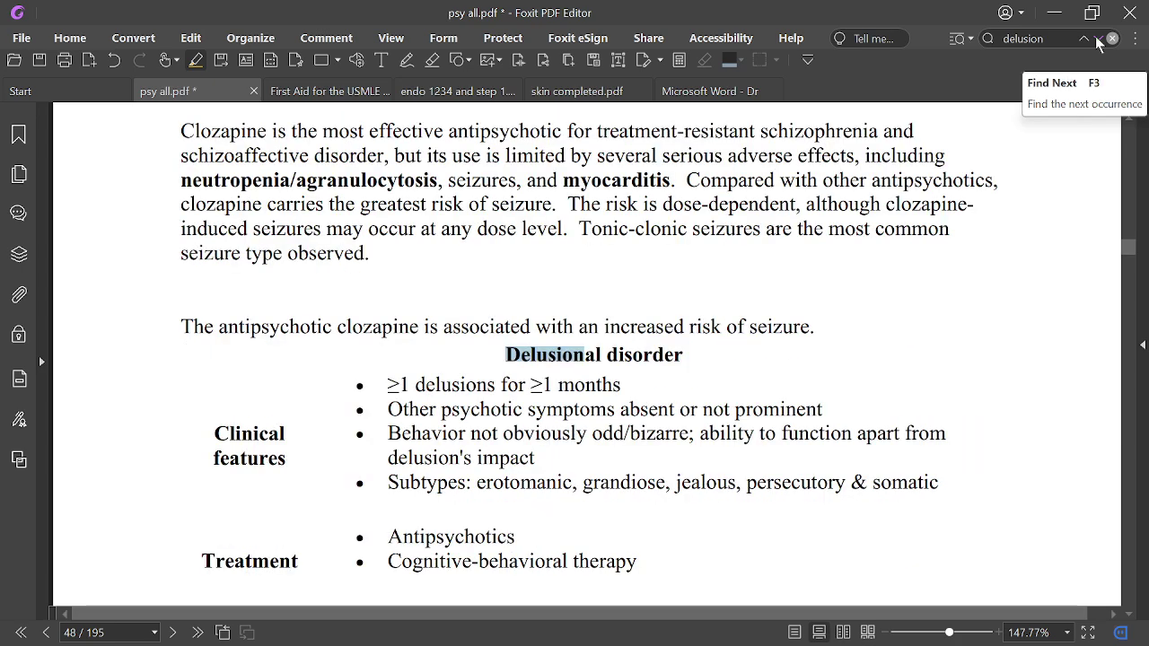
left_click(1096, 38)
left_click(1096, 39)
left_click(1097, 39)
left_click(1096, 39)
left_click(1097, 39)
left_click(1096, 39)
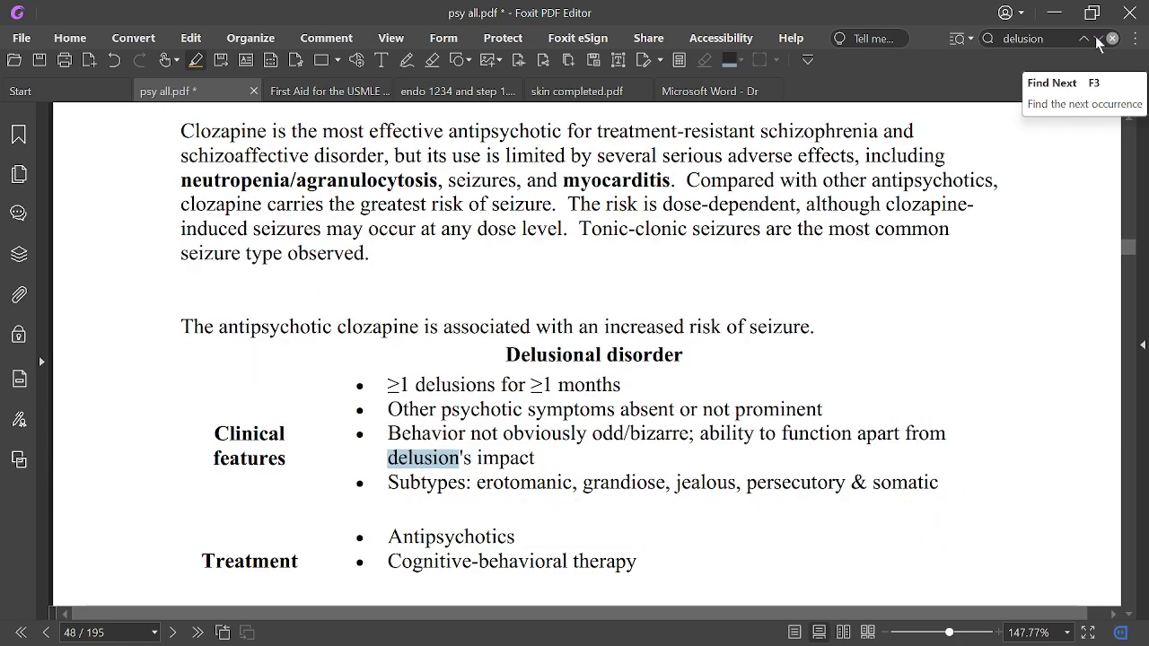
left_click(1096, 38)
left_click(1096, 38)
left_click(1096, 39)
left_click(1096, 38)
left_click(1096, 38)
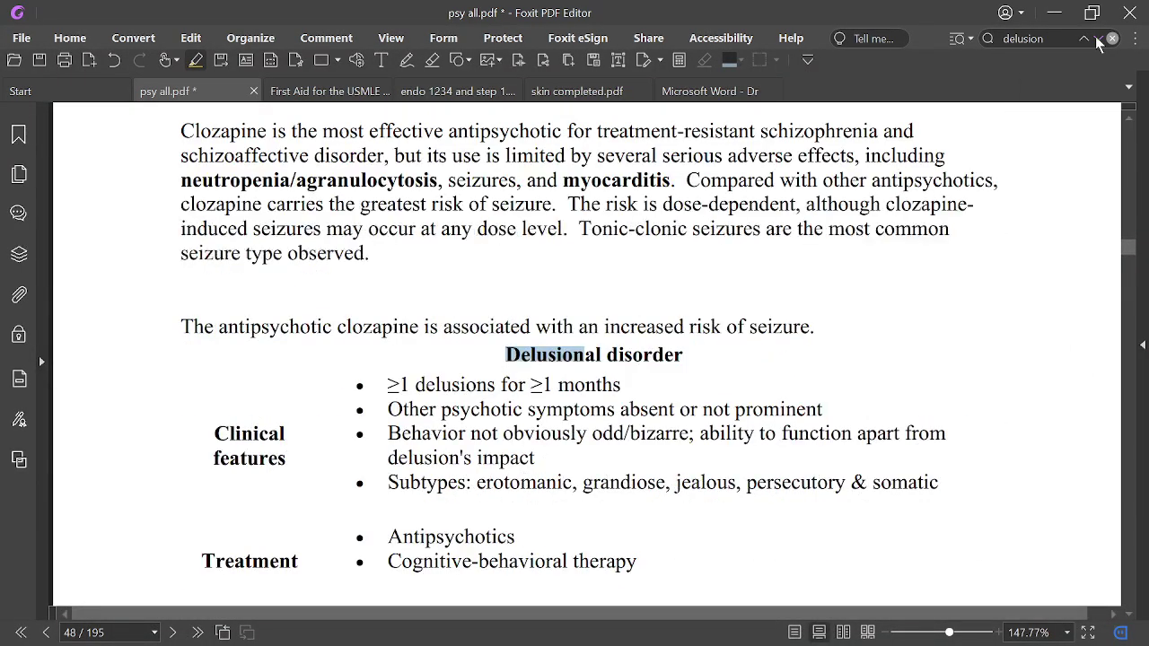
left_click(1096, 39)
left_click(1096, 39)
left_click(1096, 39)
left_click(1096, 38)
left_click(1097, 38)
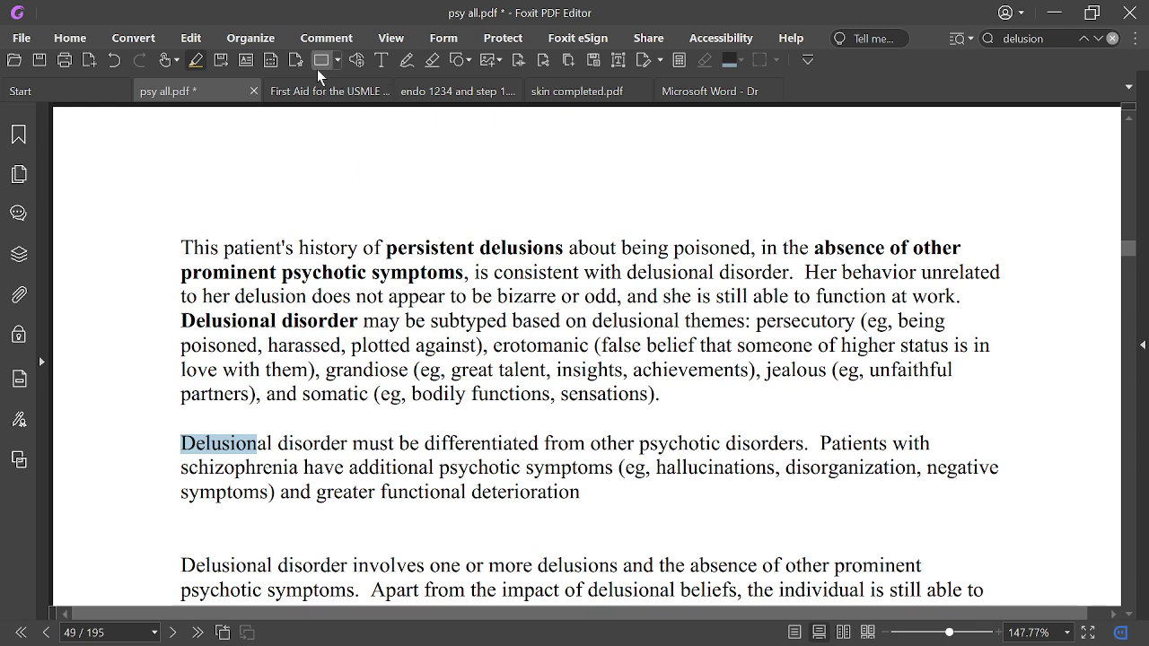
Highlight "persecutory (eg, being poisoned, harassed, plotted against)" and "grandiose" in yellow in the delusional disorder subtypes.
left_click(197, 62)
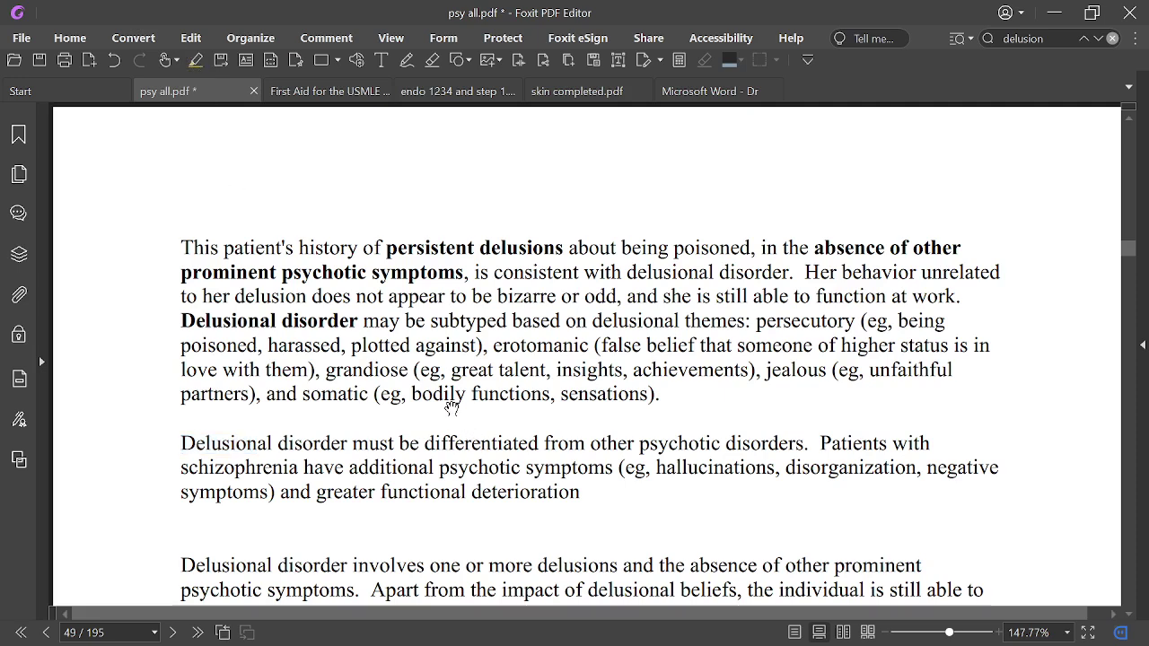
left_click(196, 60)
mouse_move(750, 320)
left_mouse_down()
mouse_move(980, 330)
mouse_move(331, 347)
mouse_move(485, 355)
left_mouse_up()
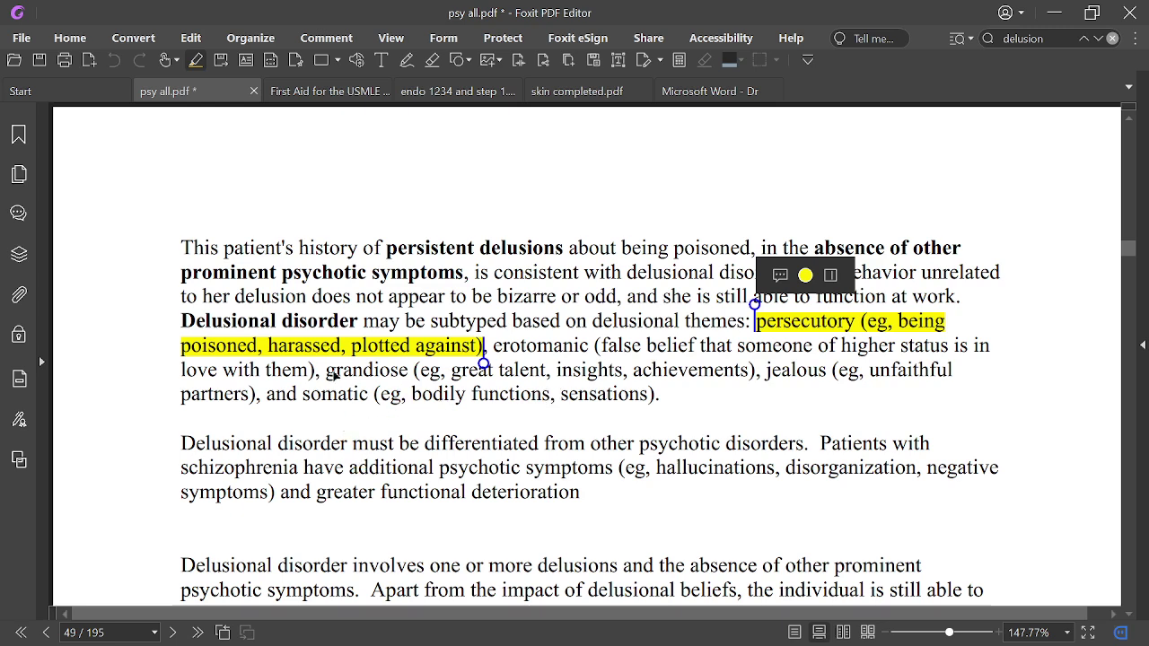
left_click_drag(325, 375, 419, 377)
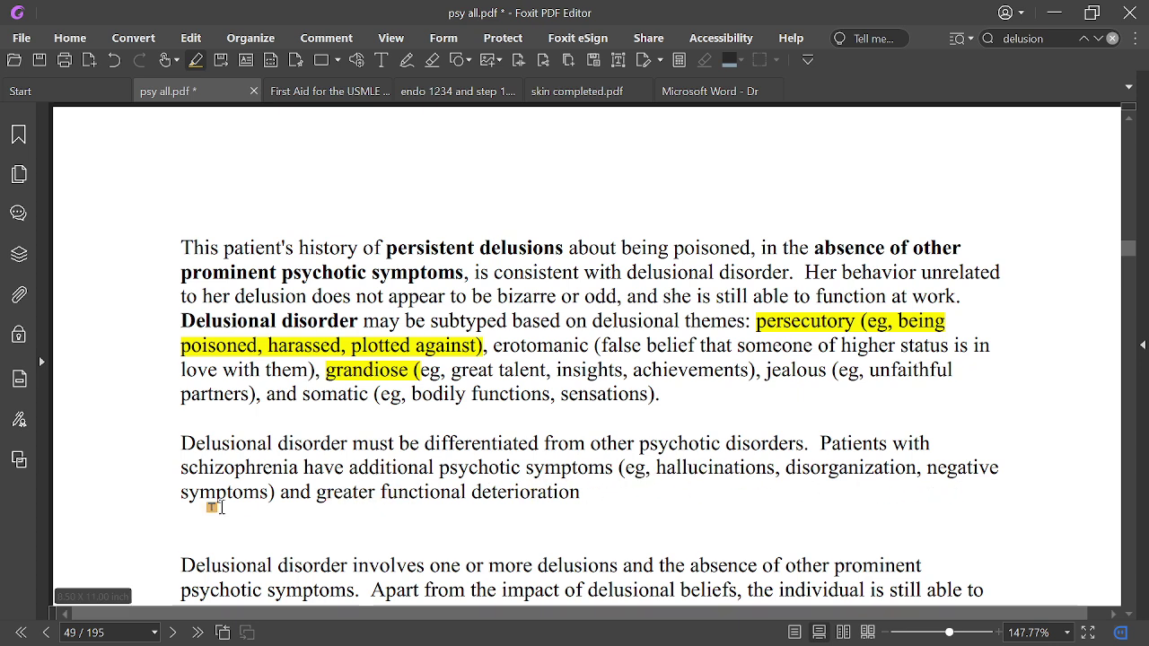
Highlight the whole subtype passage in yellow, from "Delusional disorder may be subtyped" to "bodily functions, sensations)".
scroll(289, 494, "down", 2)
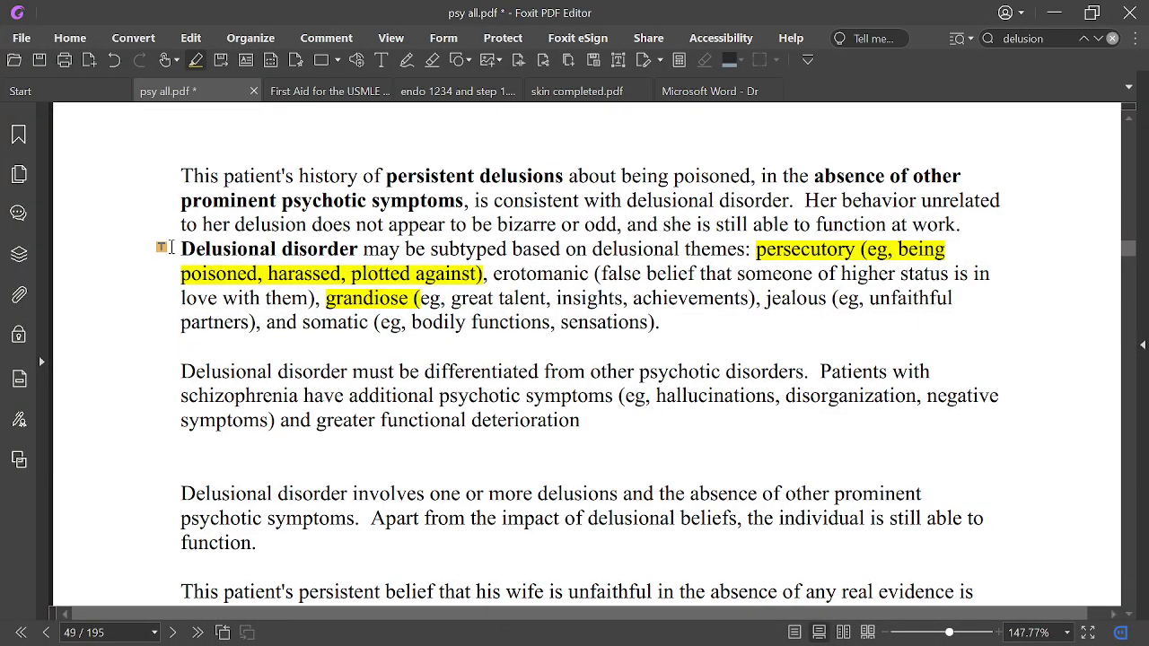
left_click_drag(171, 248, 979, 342)
right_click(912, 289)
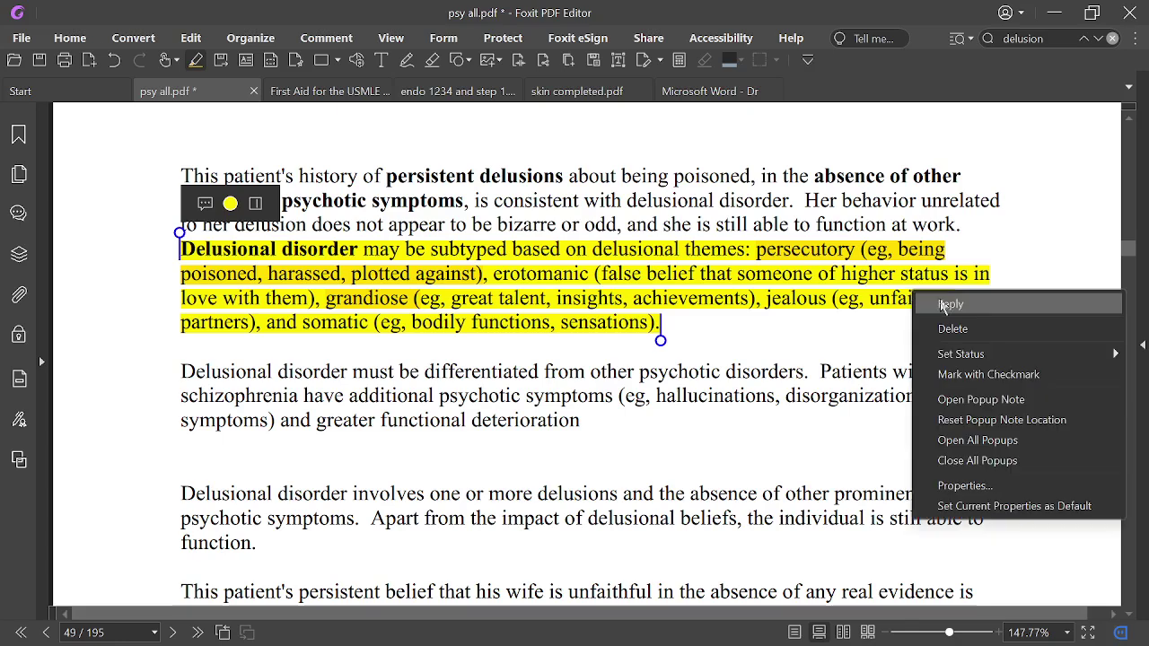
left_click(260, 261)
right_click(260, 260)
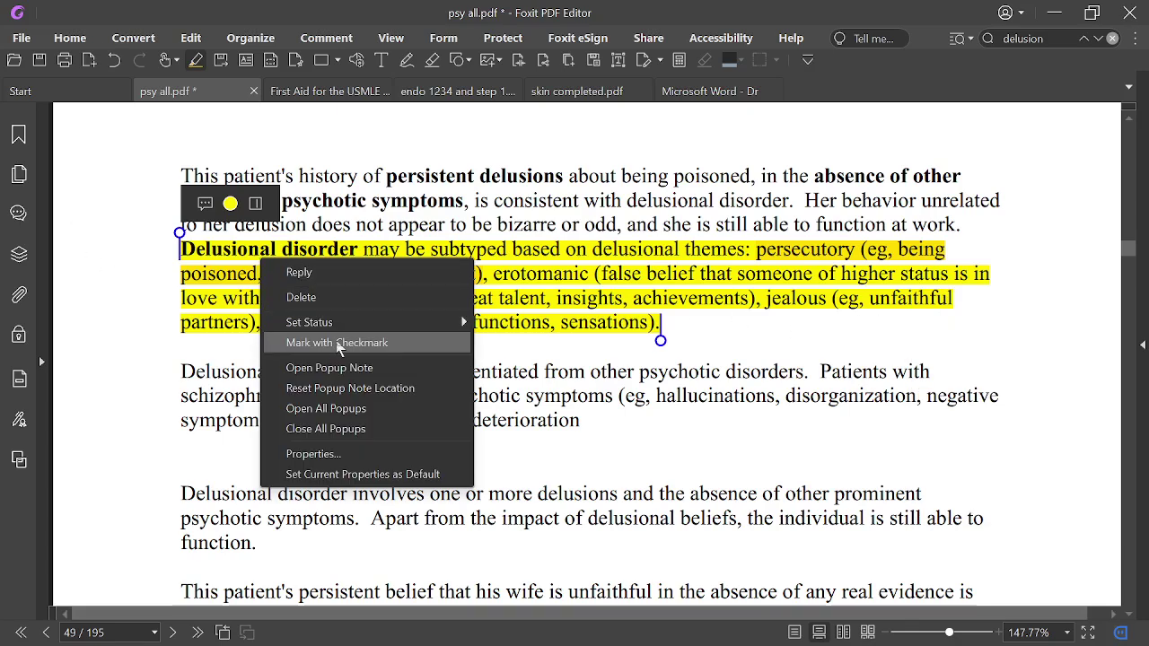
left_click(737, 333)
left_click(133, 287)
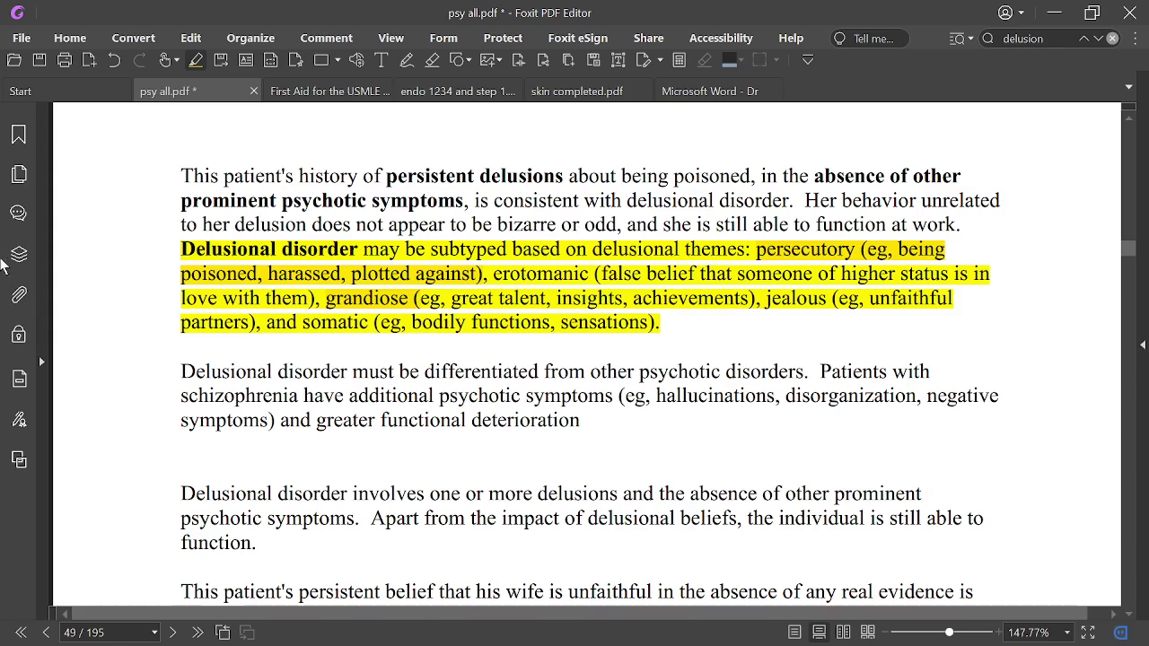
Try white as the colour of the delusional disorder subtype highlight in psy all.pdf, and restore it to yellow.
left_click(323, 91)
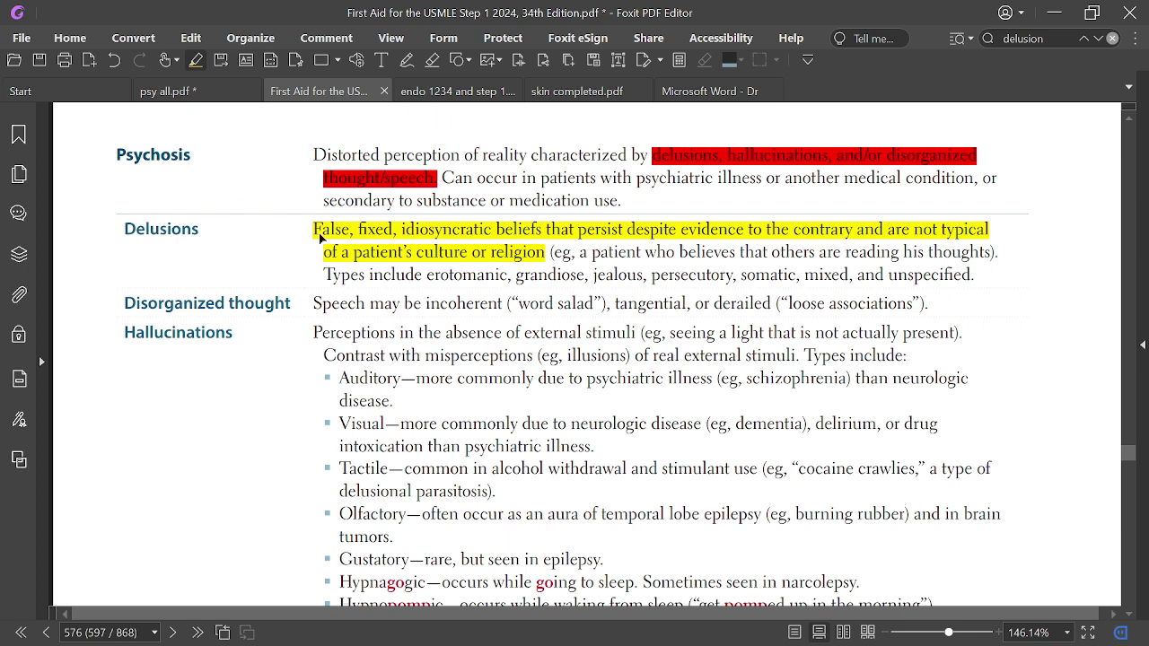
left_click(205, 96)
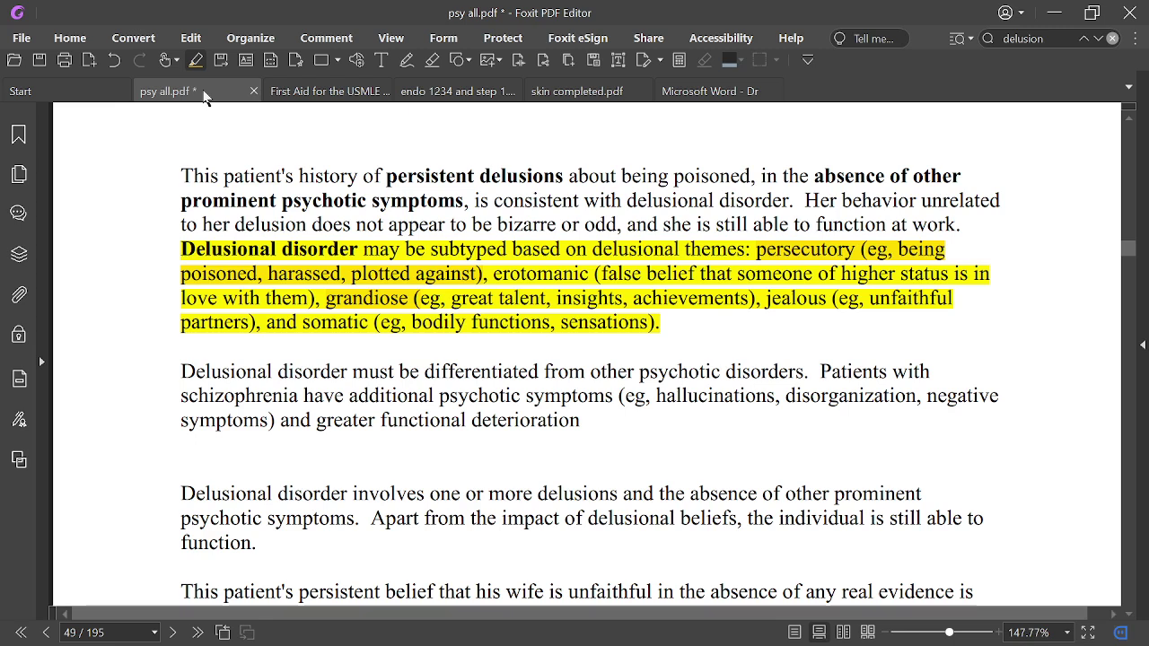
left_click(177, 248)
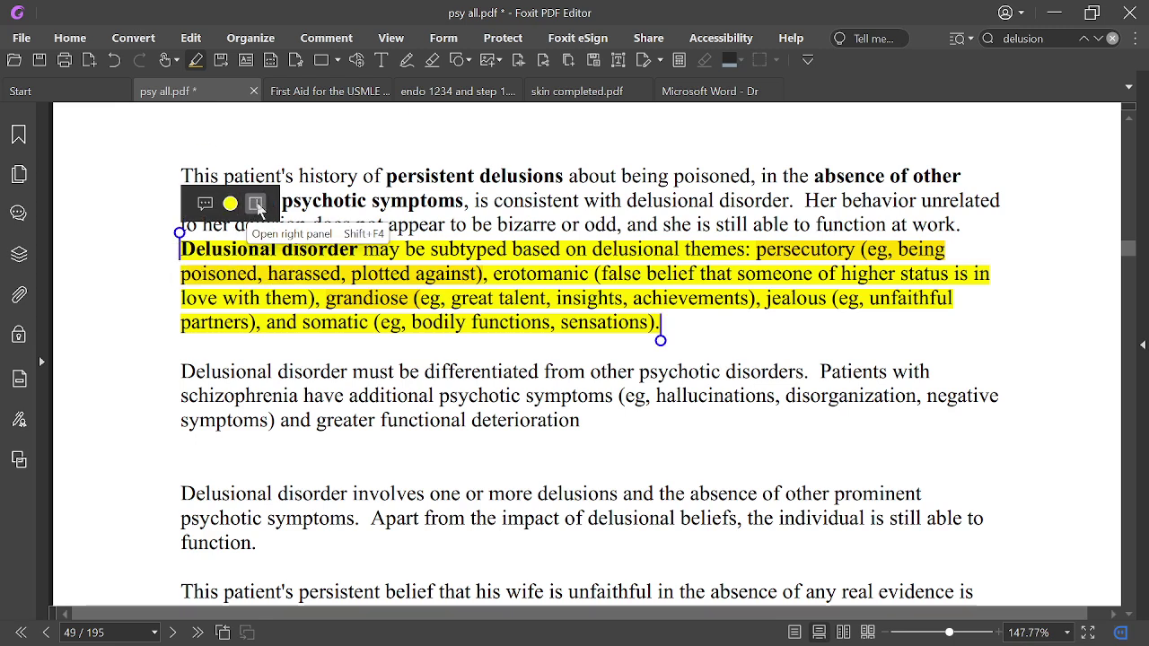
right_click(254, 275)
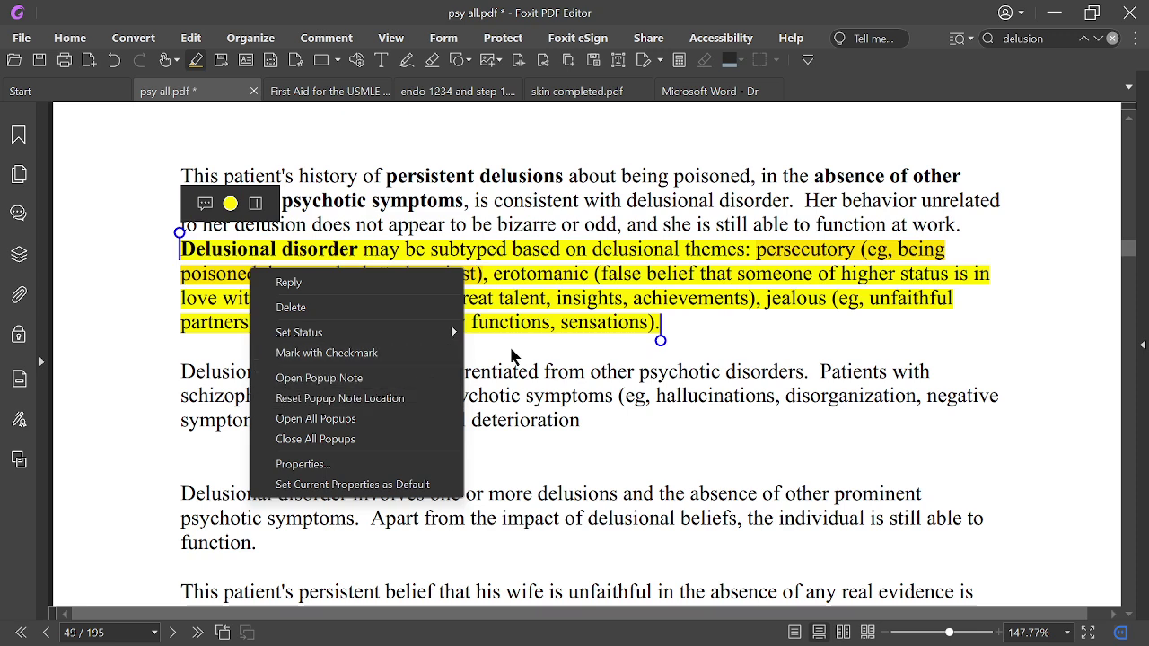
left_click(232, 205)
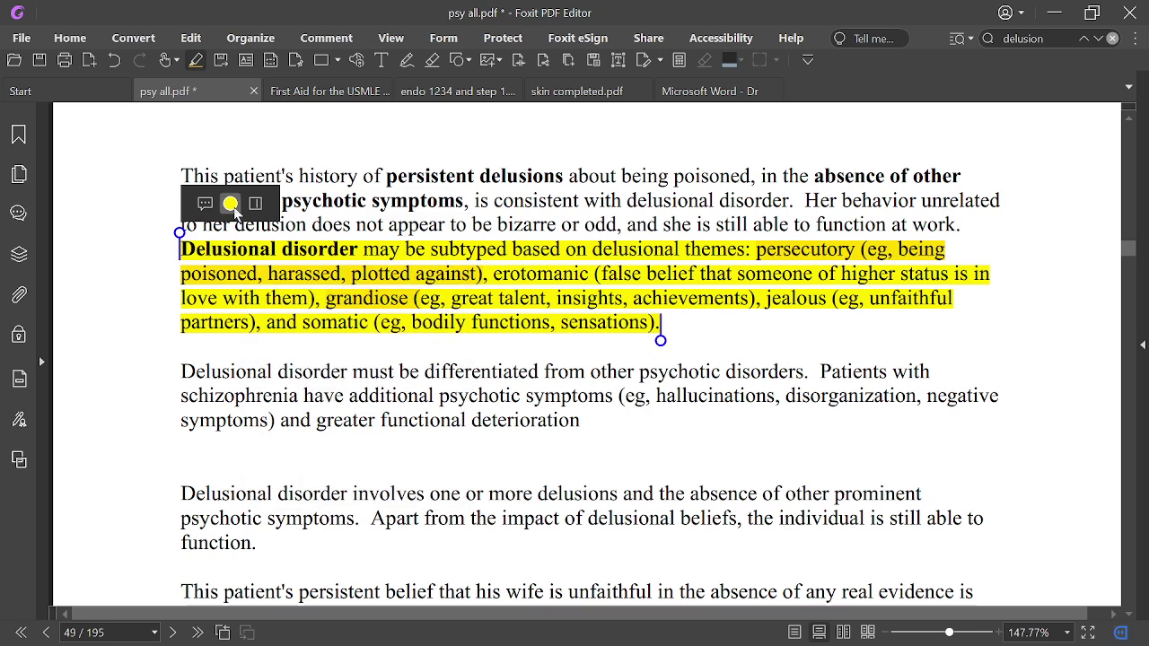
left_click(232, 205)
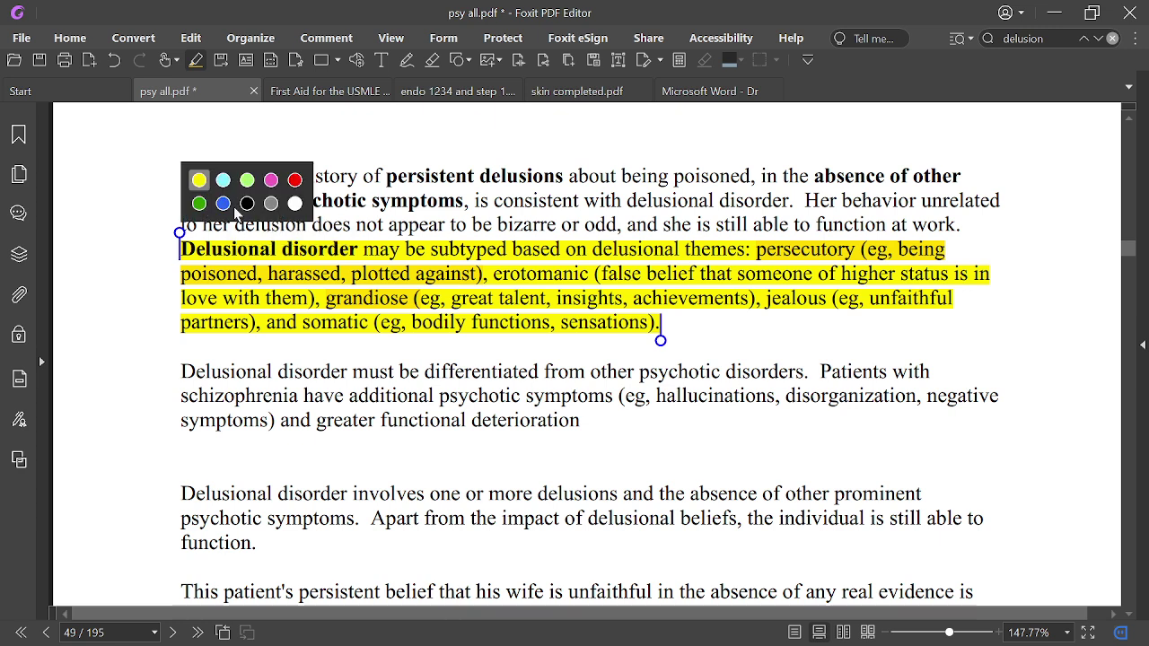
left_click(295, 203)
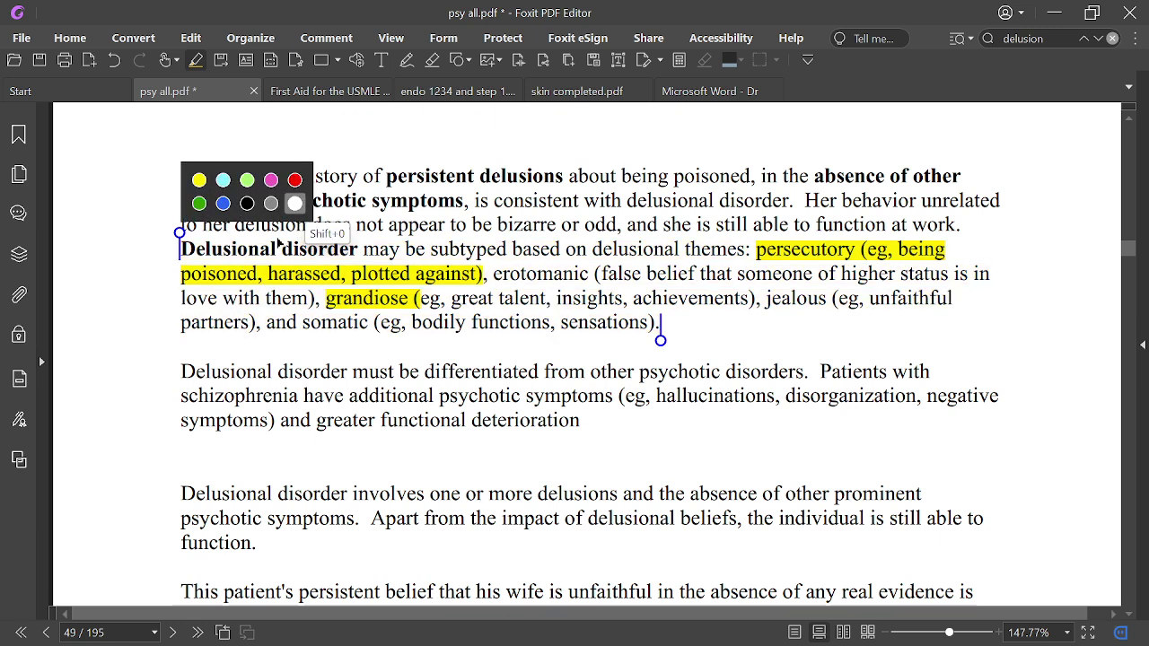
left_click(200, 180)
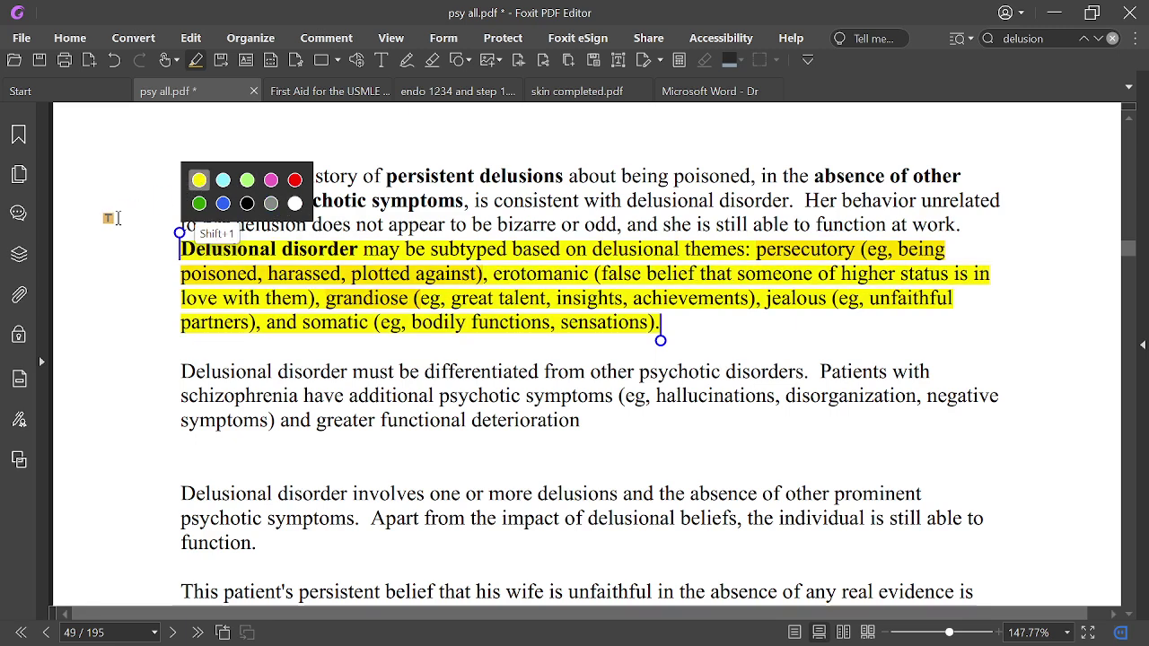
Copy the highlighted passage from "Delusional disorder may be subtyped" to "bodily functions, sensations)" on page 49 of psy all.pdf.
left_click(117, 219)
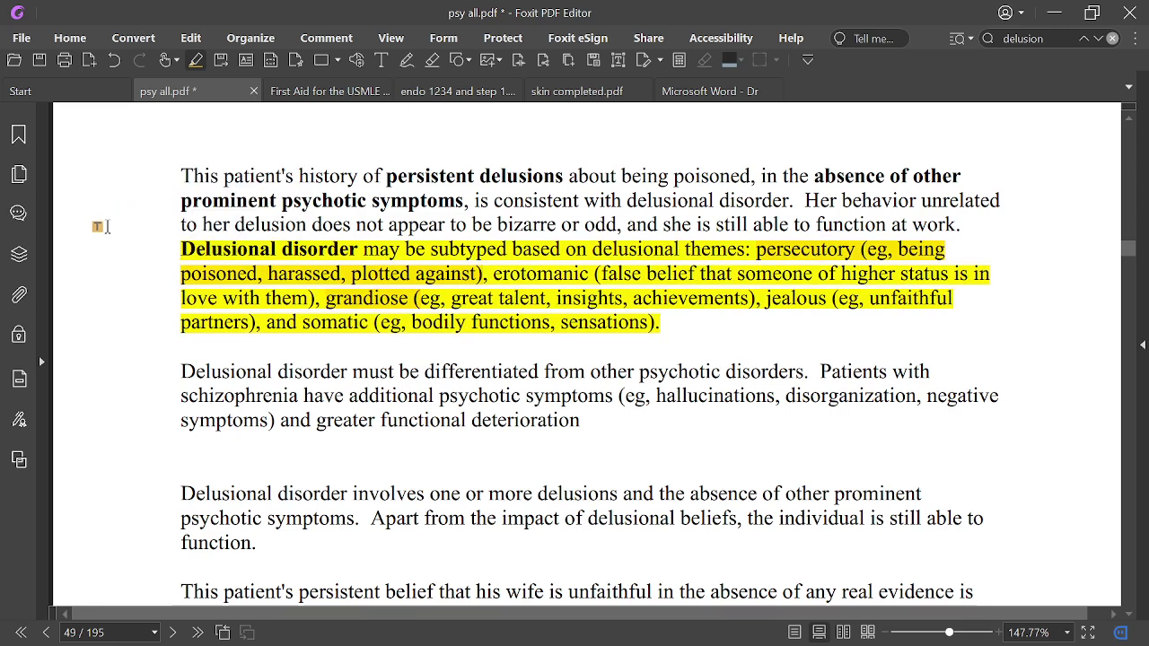
left_click(293, 101)
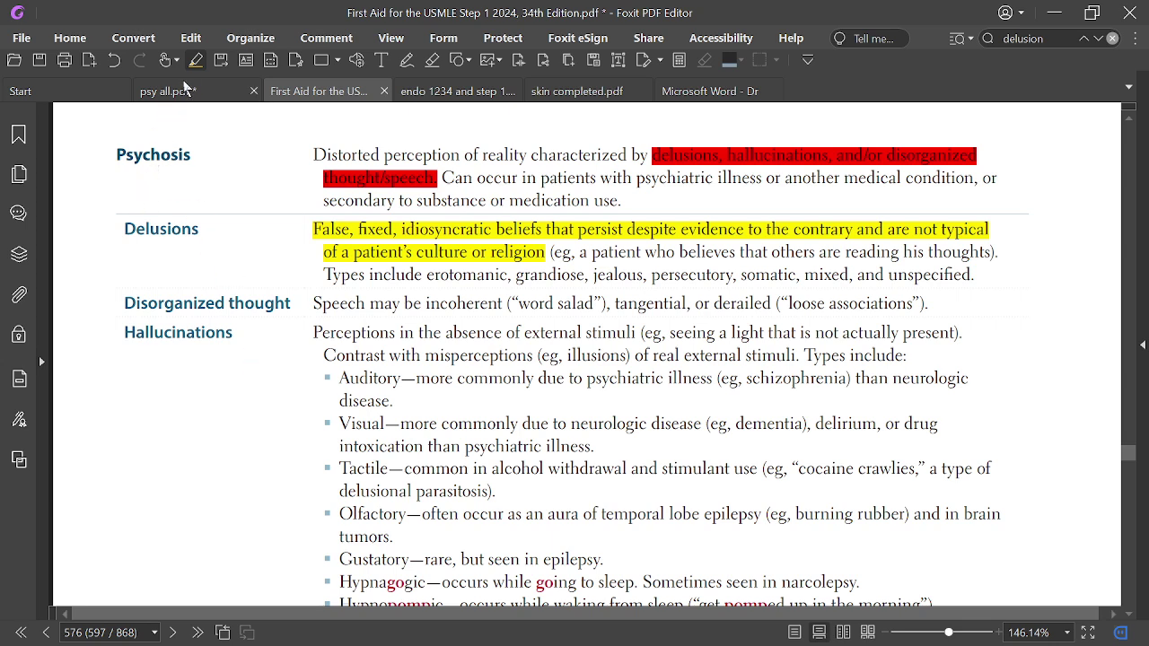
left_click(177, 107)
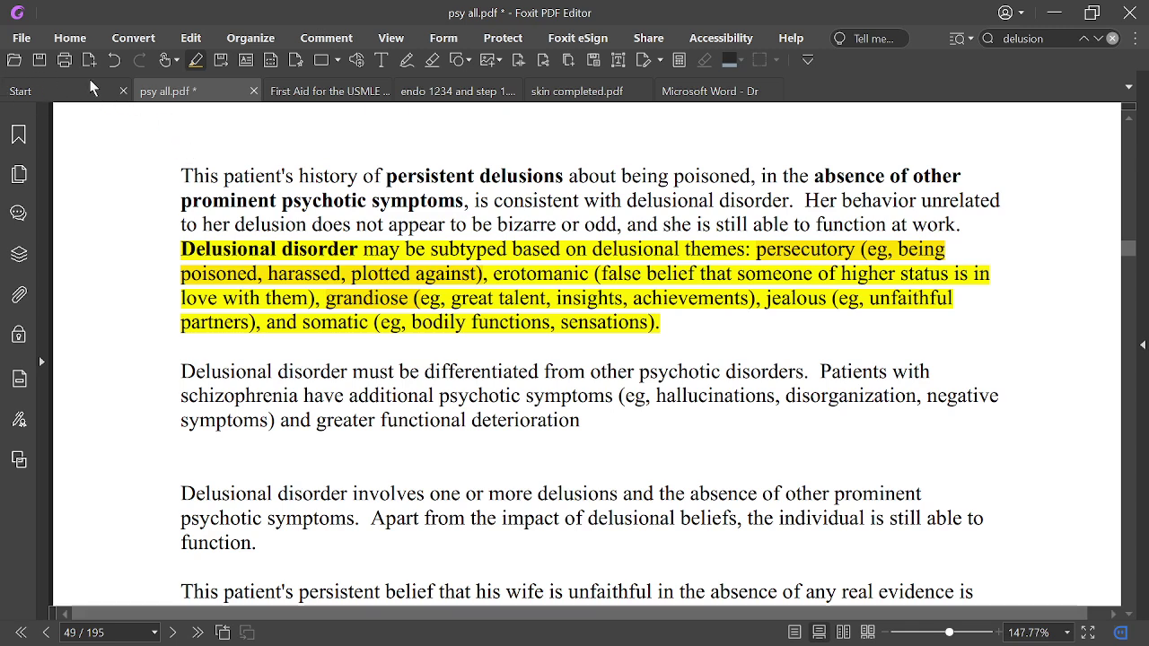
left_click(622, 65)
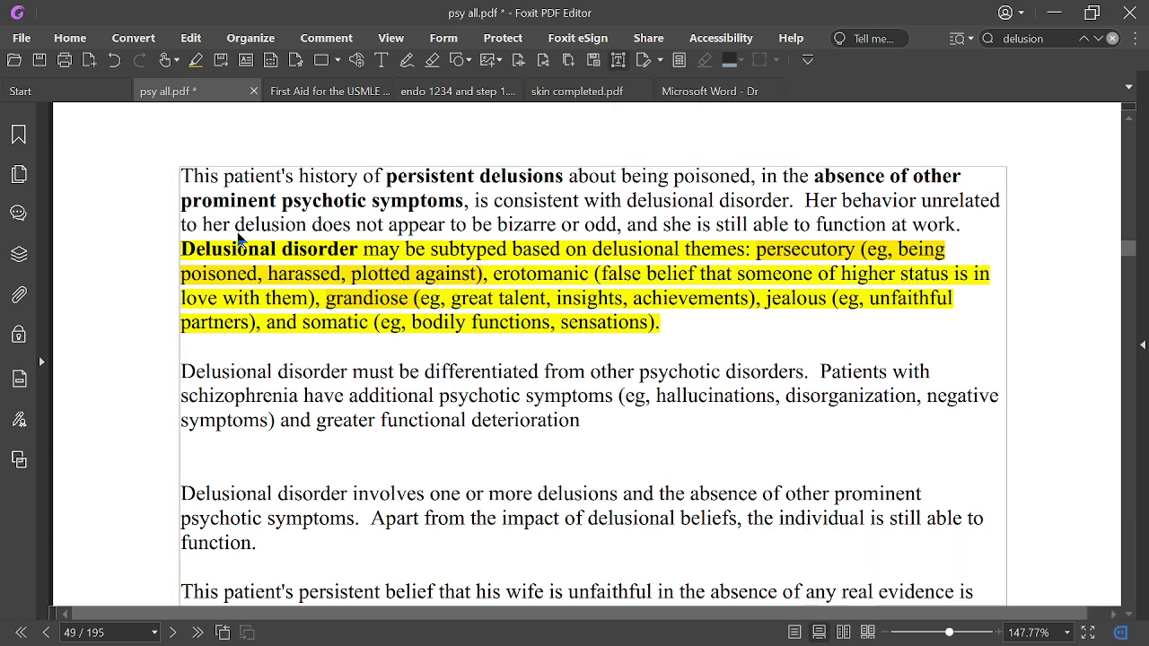
left_click(182, 248)
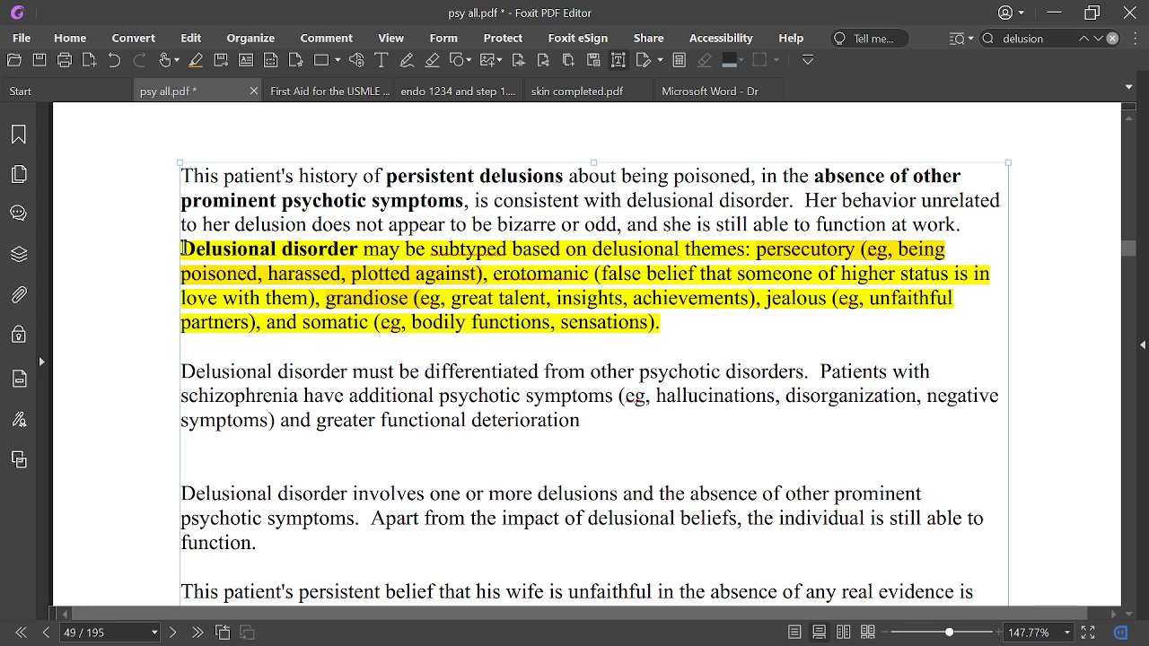
left_click_drag(182, 249, 650, 342)
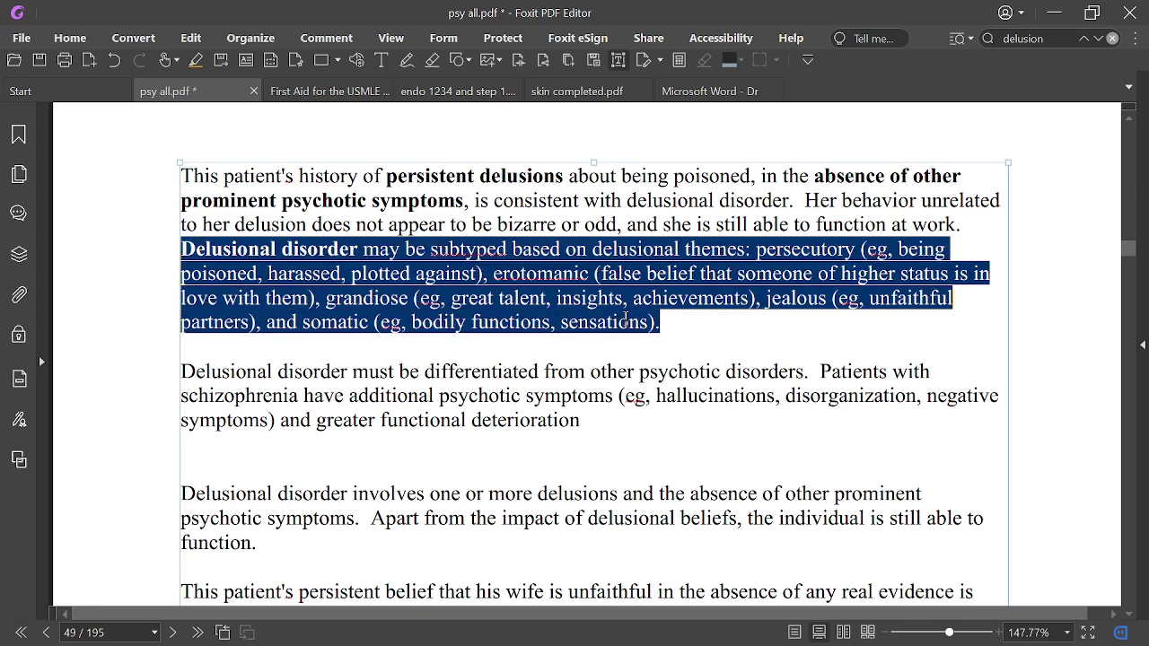
right_click(626, 320)
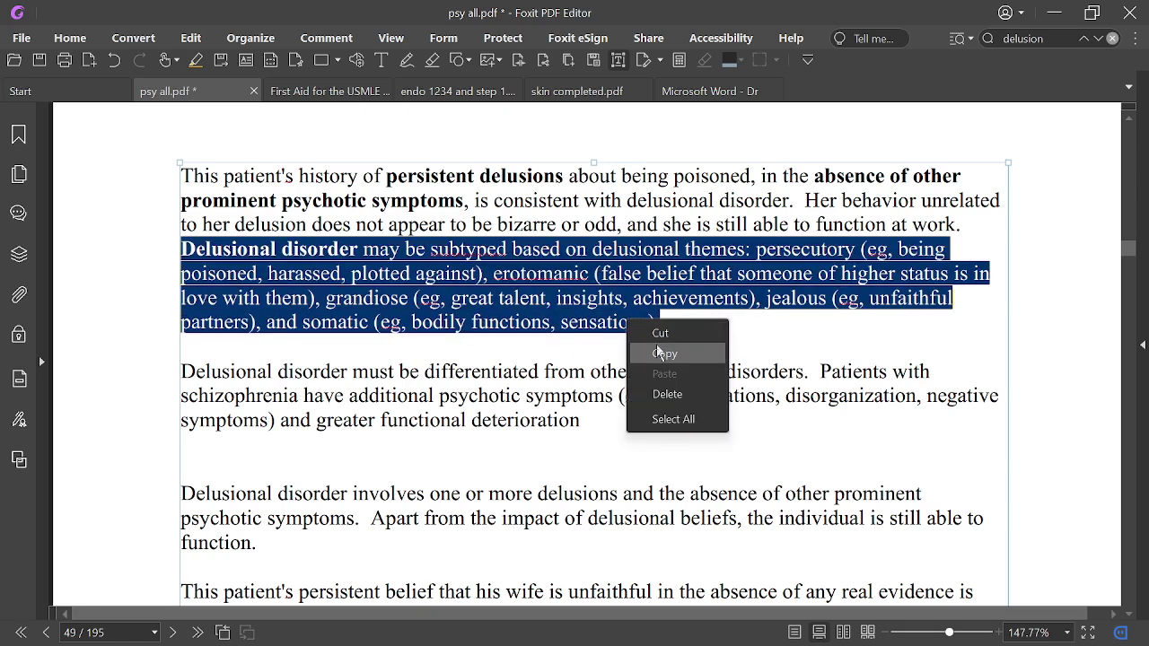
left_click(660, 353)
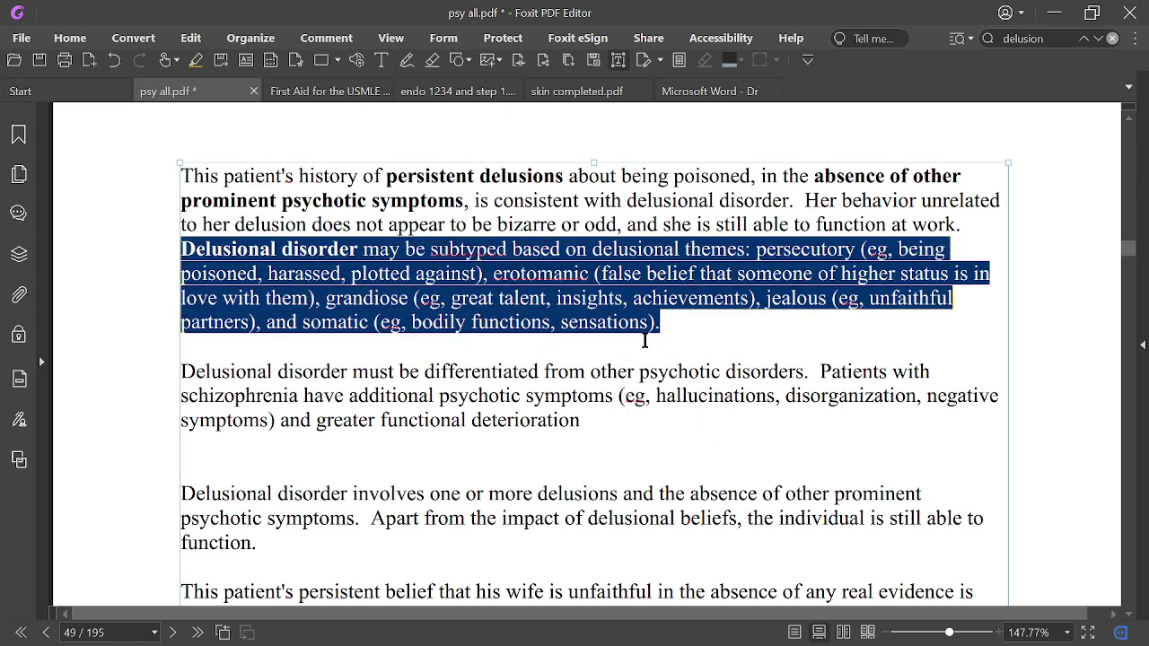
Paste the copied delusional disorder passage as new page text in the blank margin below Hallucinations on page 576 of First Aid.
left_click(312, 102)
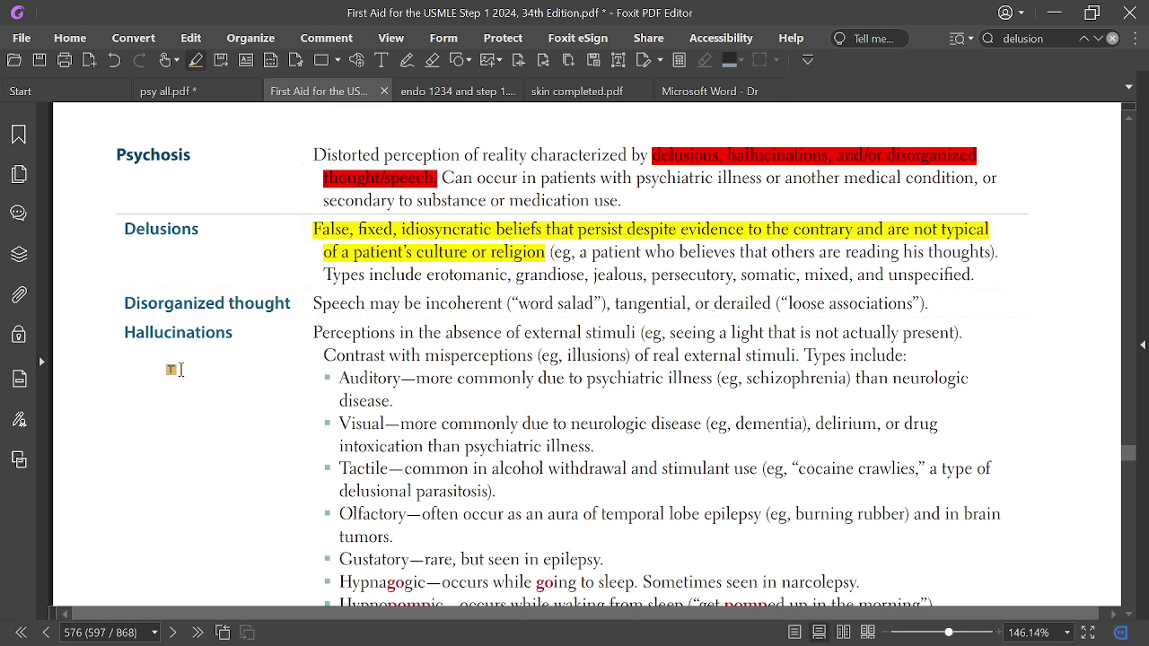
right_click(85, 393)
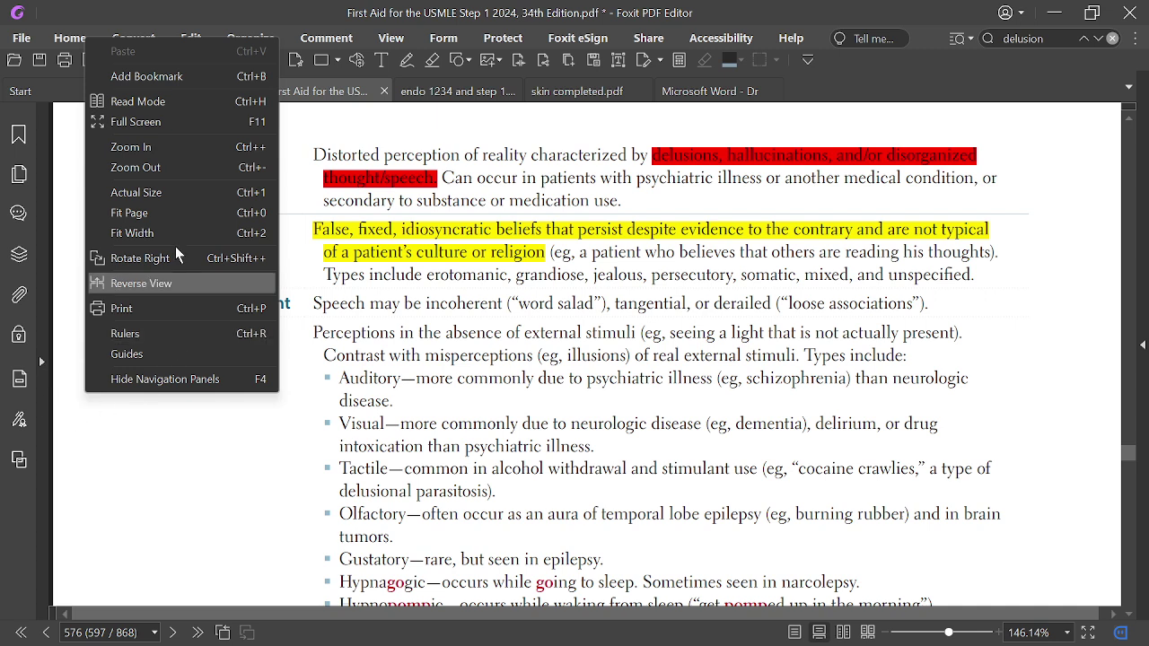
left_click(153, 463)
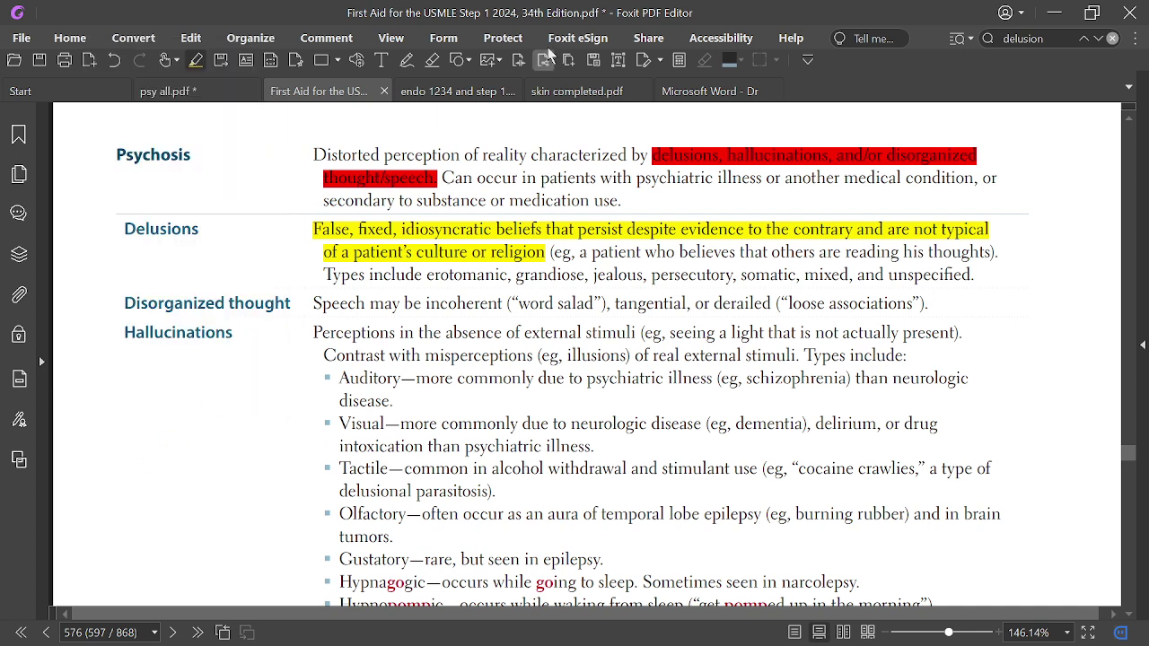
left_click(381, 59)
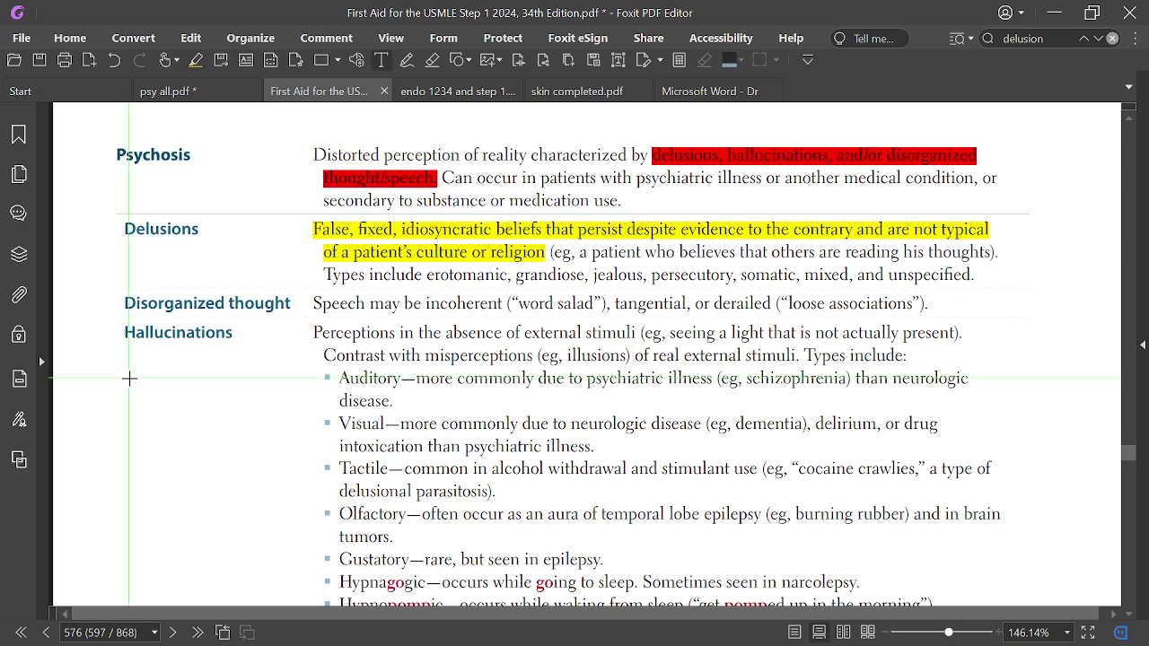
right_click(75, 434)
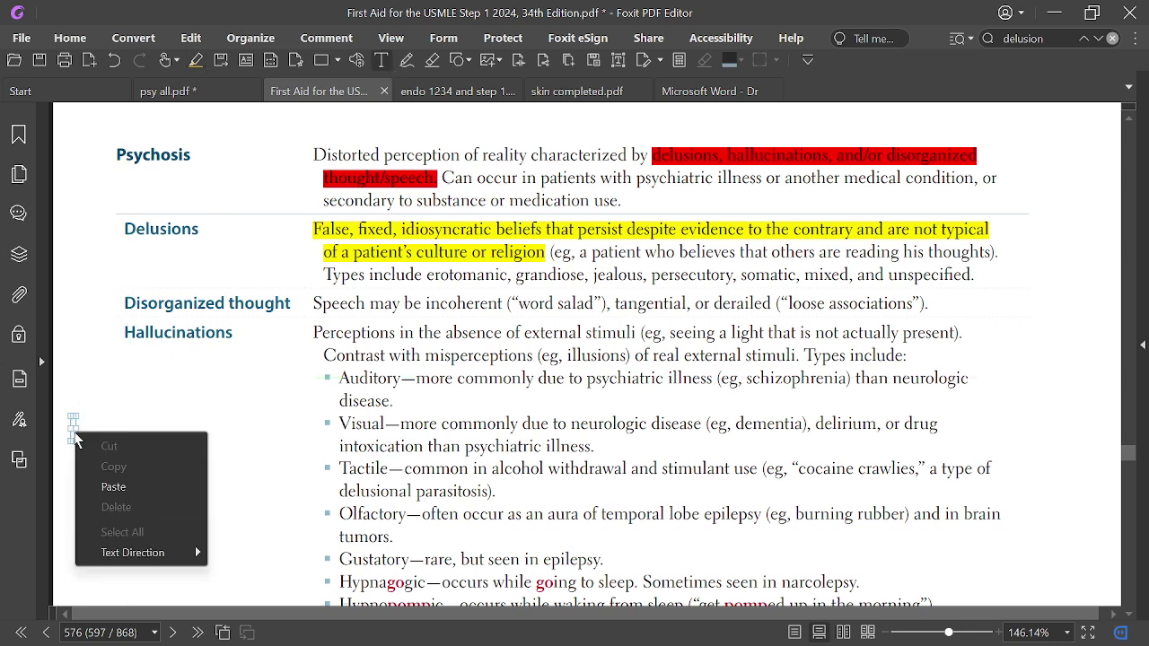
left_click(106, 486)
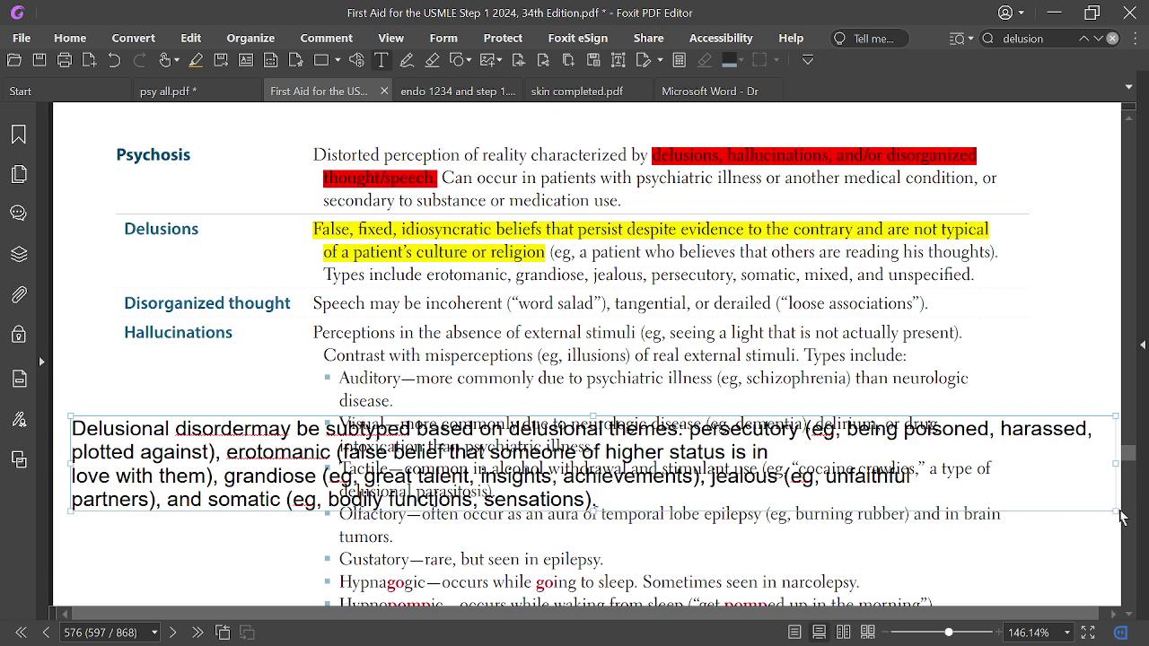
Narrow the pasted text box to fit the margin column and move it up to just beneath the Hallucinations heading.
left_click(1116, 453)
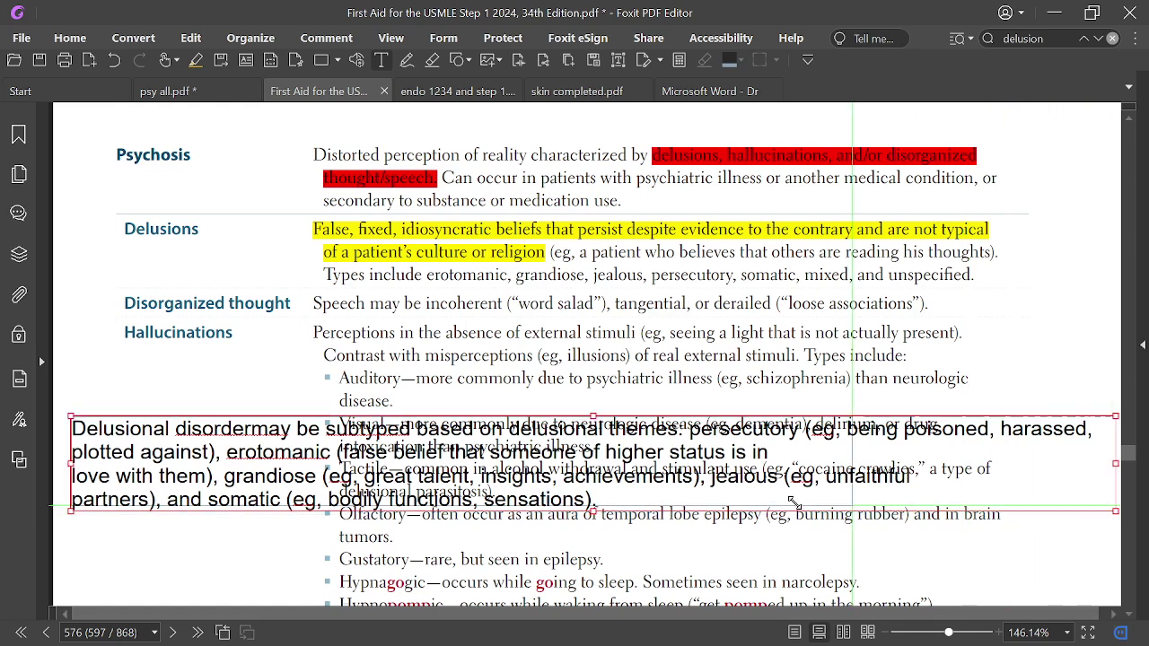
left_click_drag(355, 456, 299, 462)
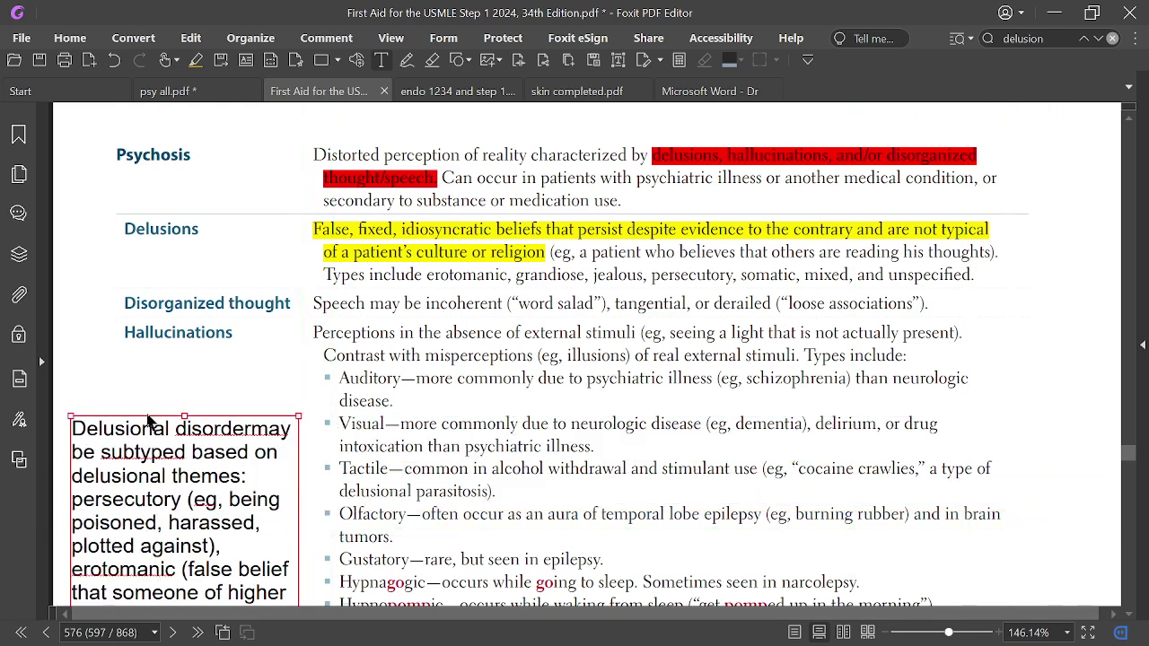
left_click_drag(136, 417, 139, 344)
scroll(199, 378, "down", 4)
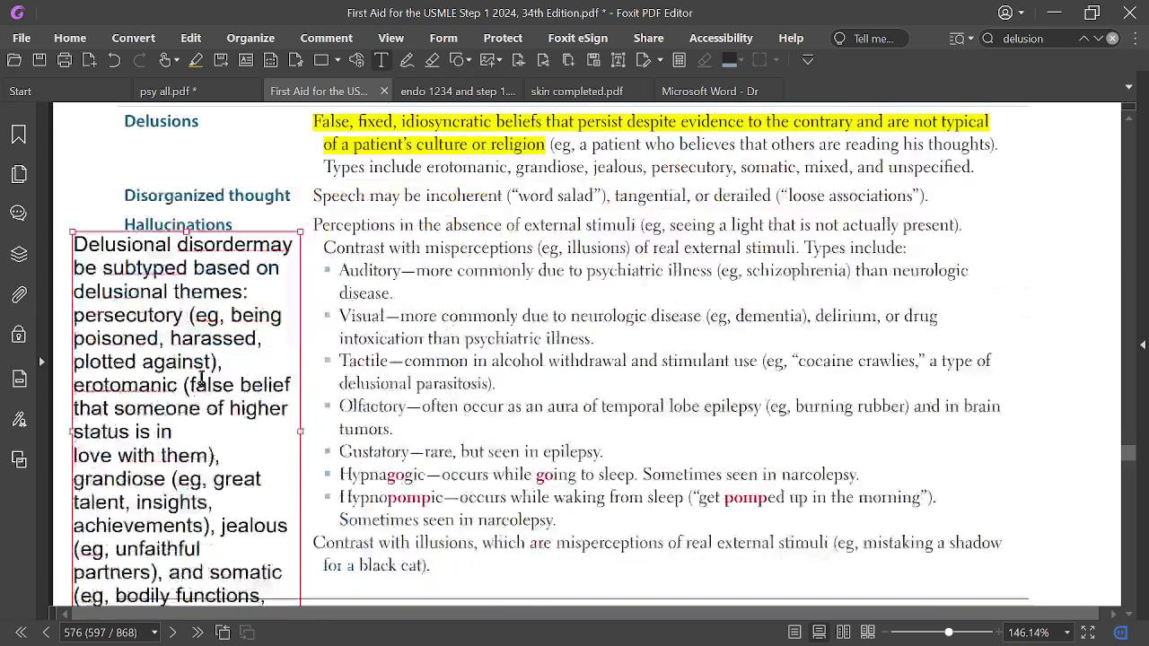
scroll(201, 379, "down", 2)
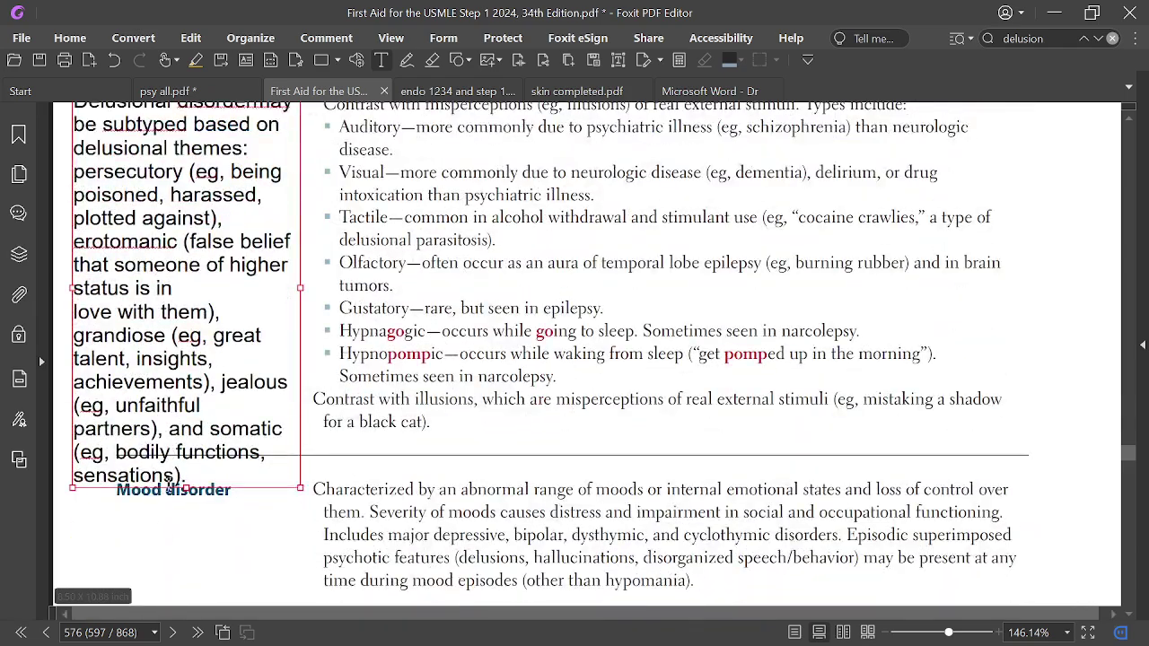
left_click(180, 481)
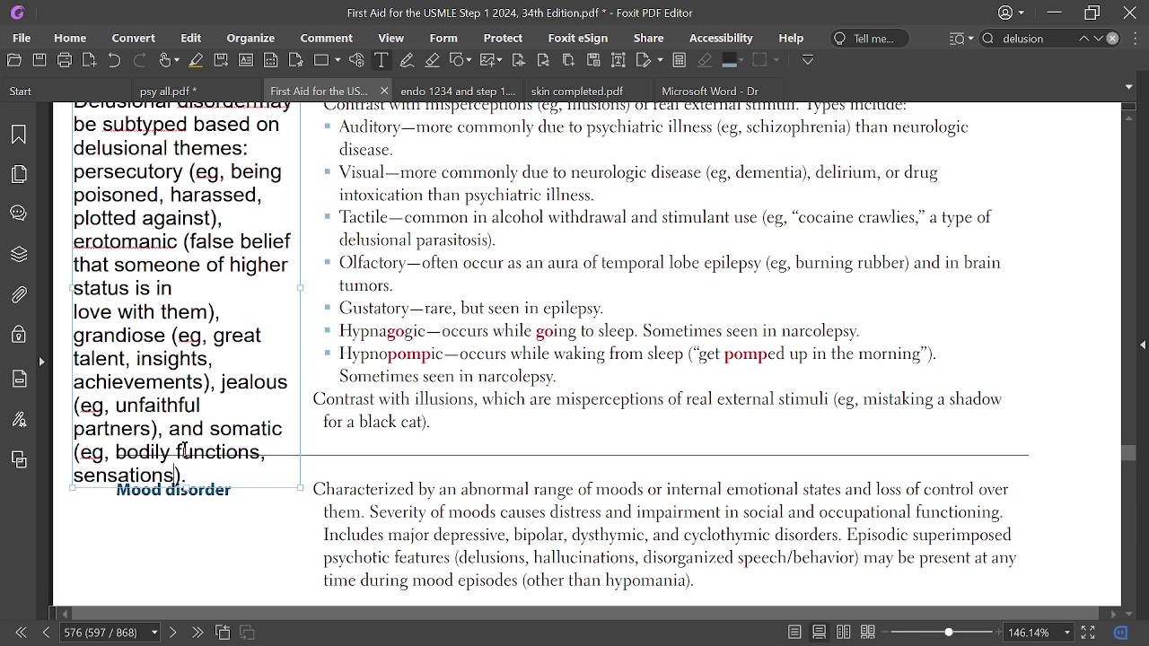
right_click(199, 420)
scroll(180, 349, "up", 3)
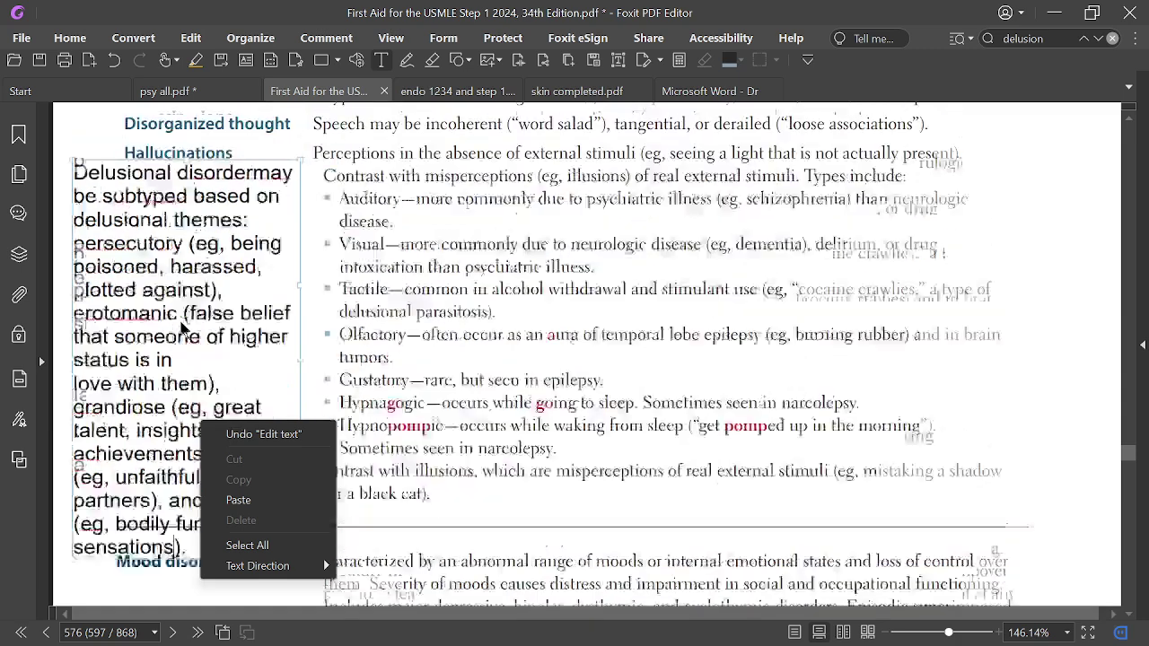
right_click(147, 256)
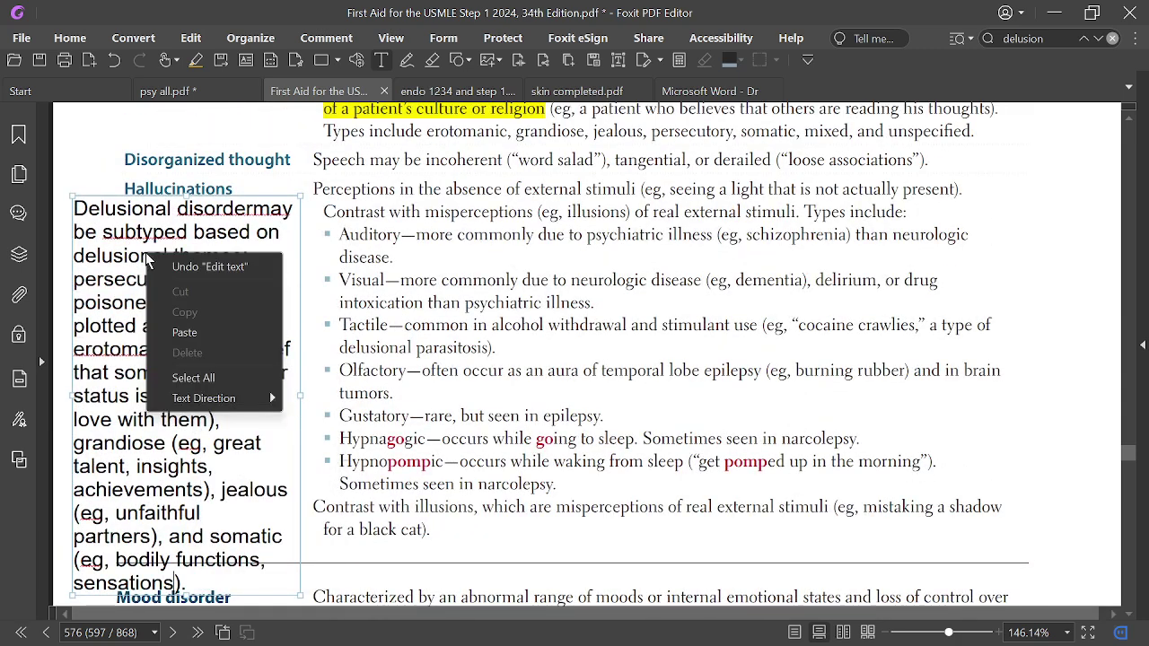
left_click(79, 209)
left_click_drag(79, 209, 197, 582)
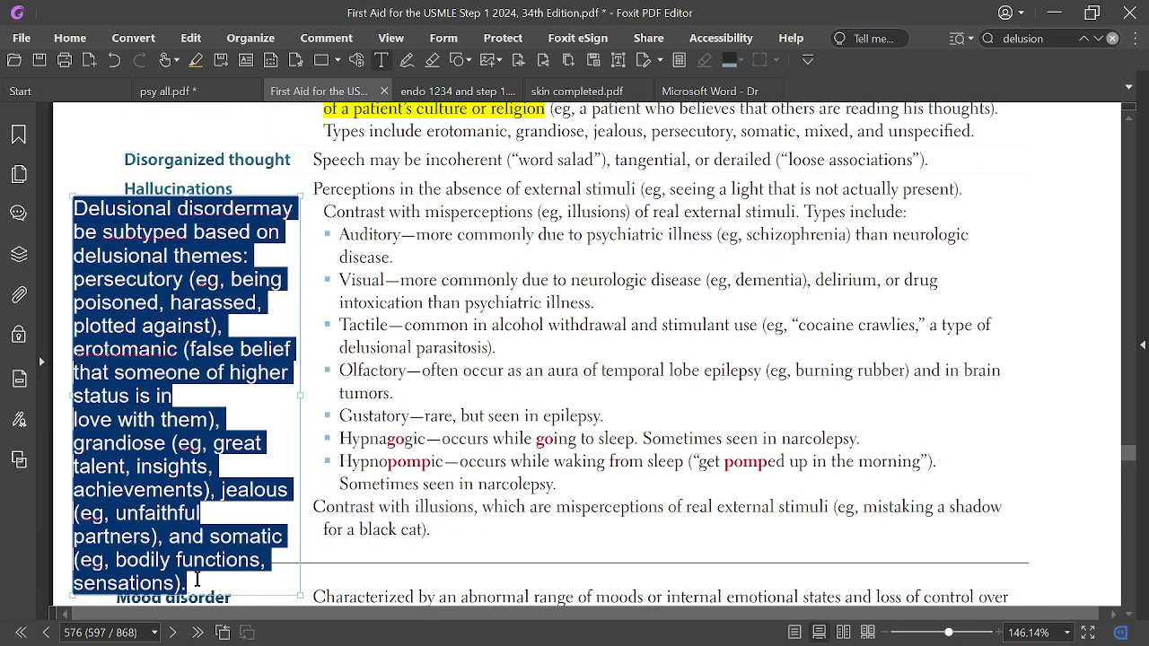
right_click(159, 336)
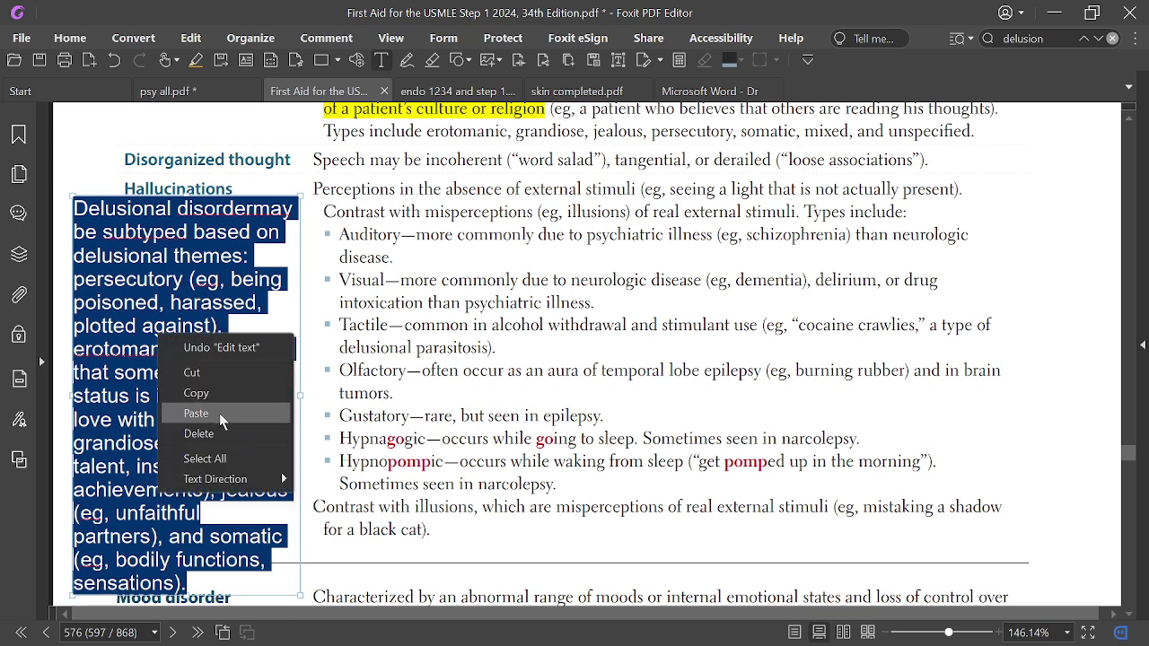
mouse_move(284, 478)
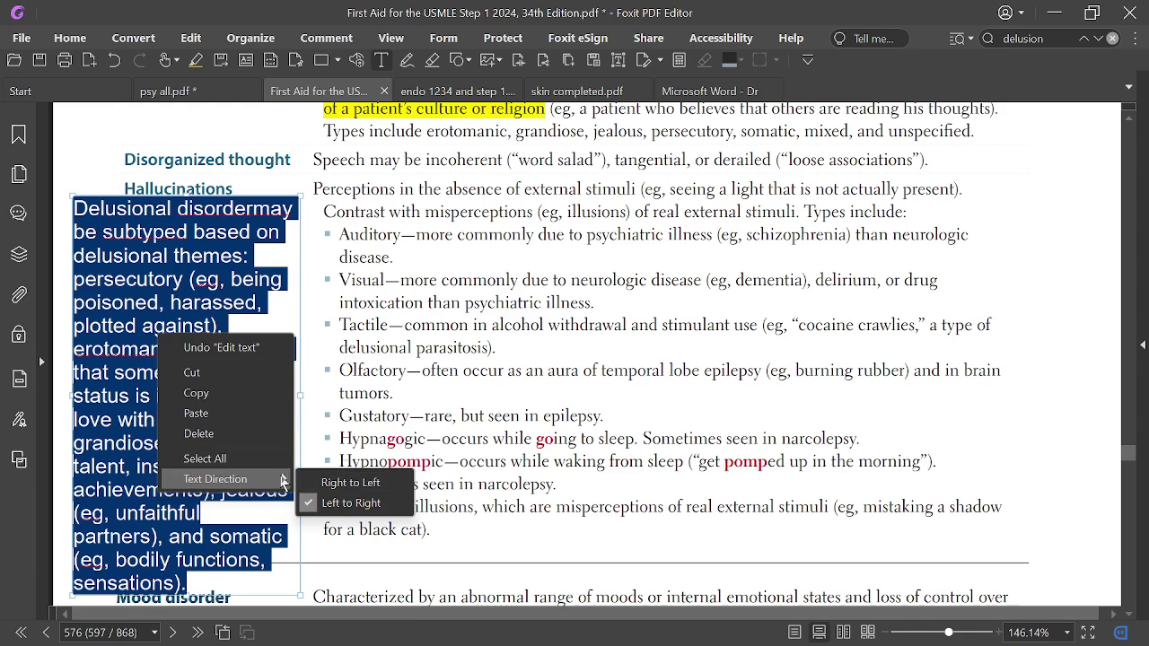
left_click(826, 370)
Leave the pasted delusional disorder note and save the First Aid PDF.
left_click(982, 404)
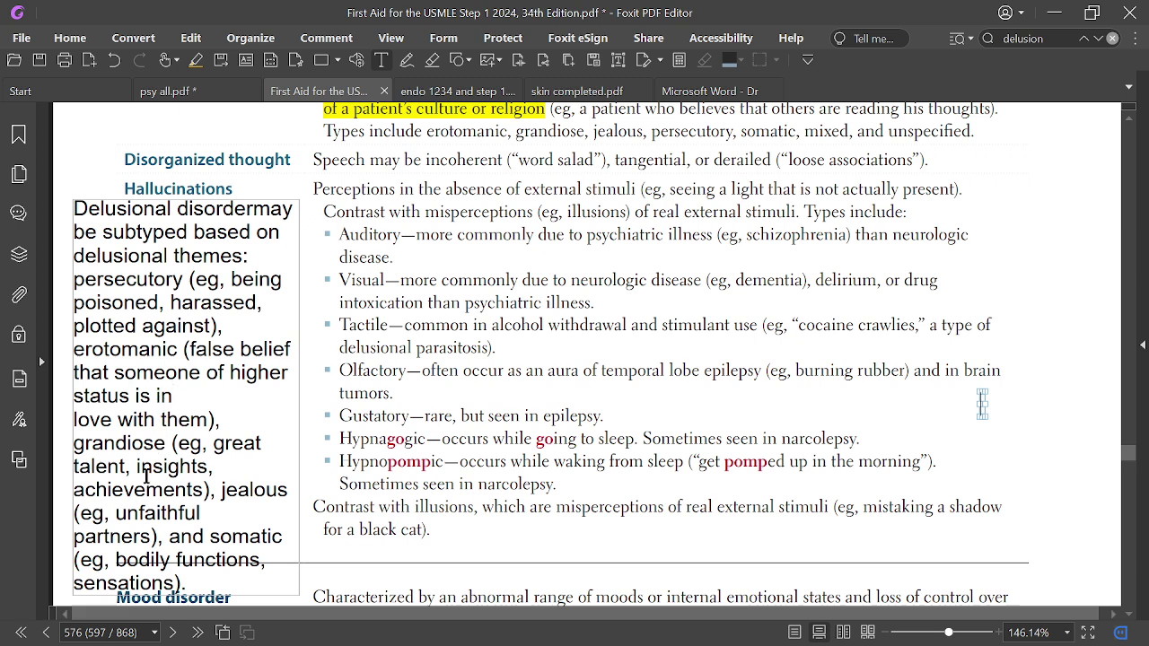
scroll(215, 446, "down", 1)
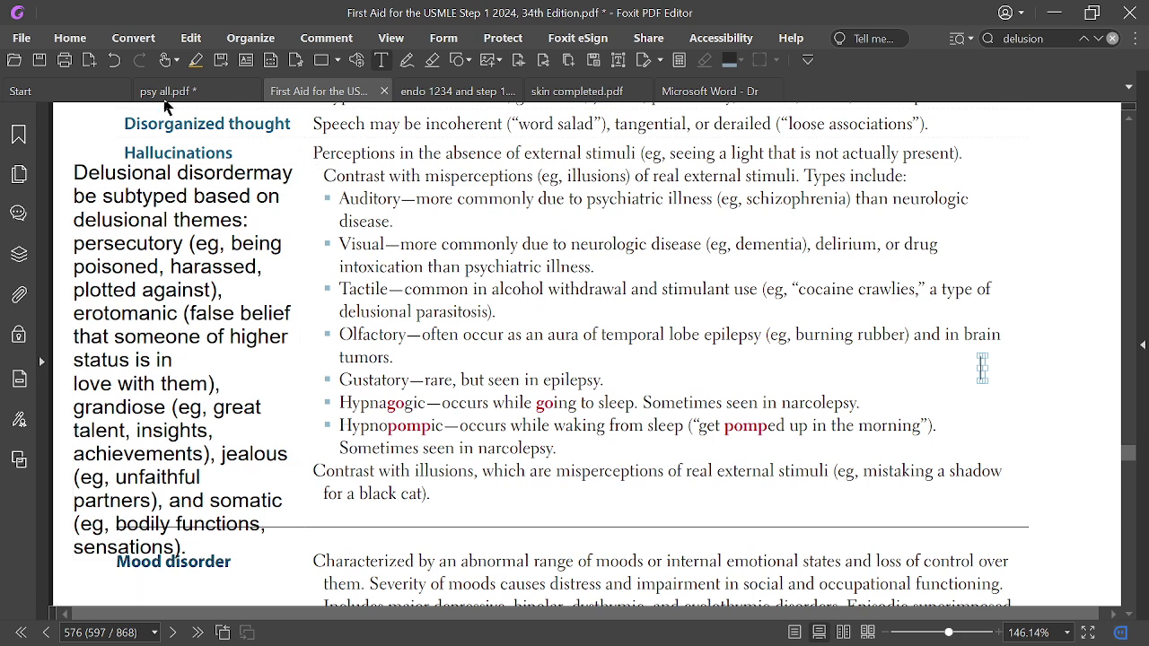
left_click(40, 62)
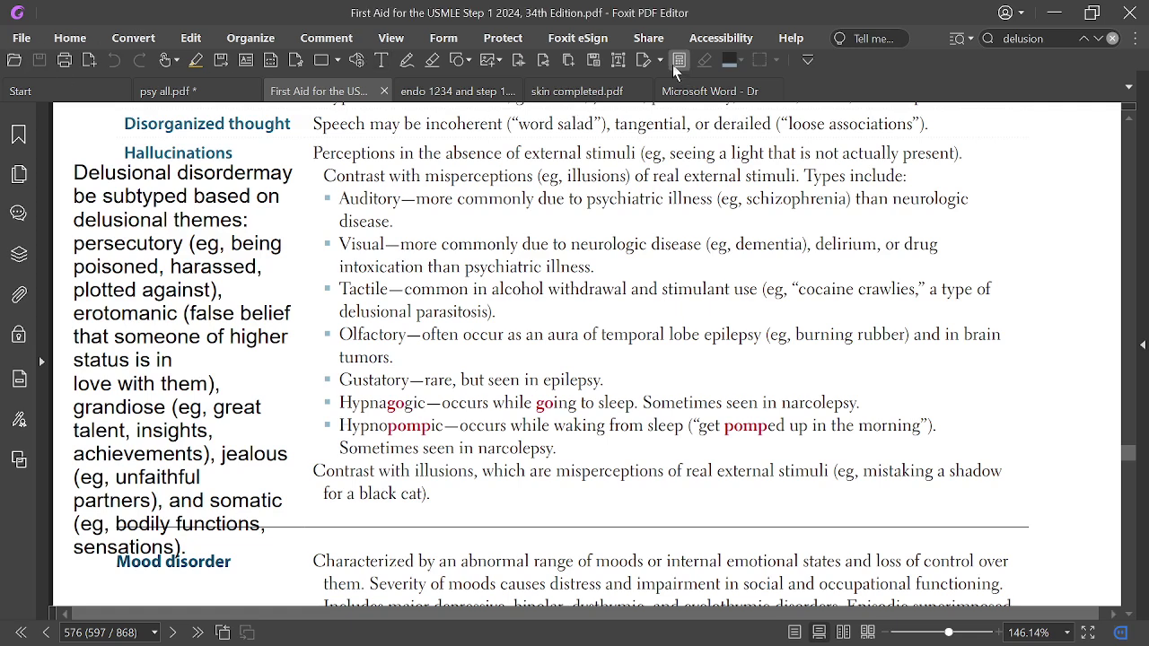
Reopen the pasted delusional disorder note in the First Aid margin for text editing.
left_click(620, 63)
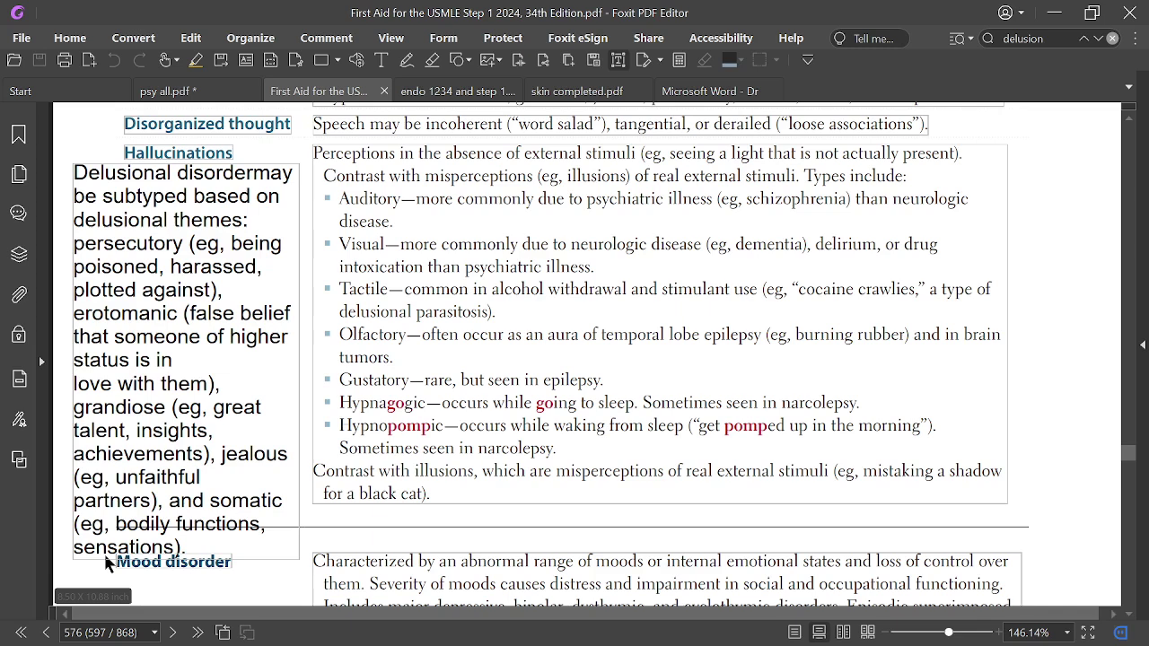
left_click(194, 561)
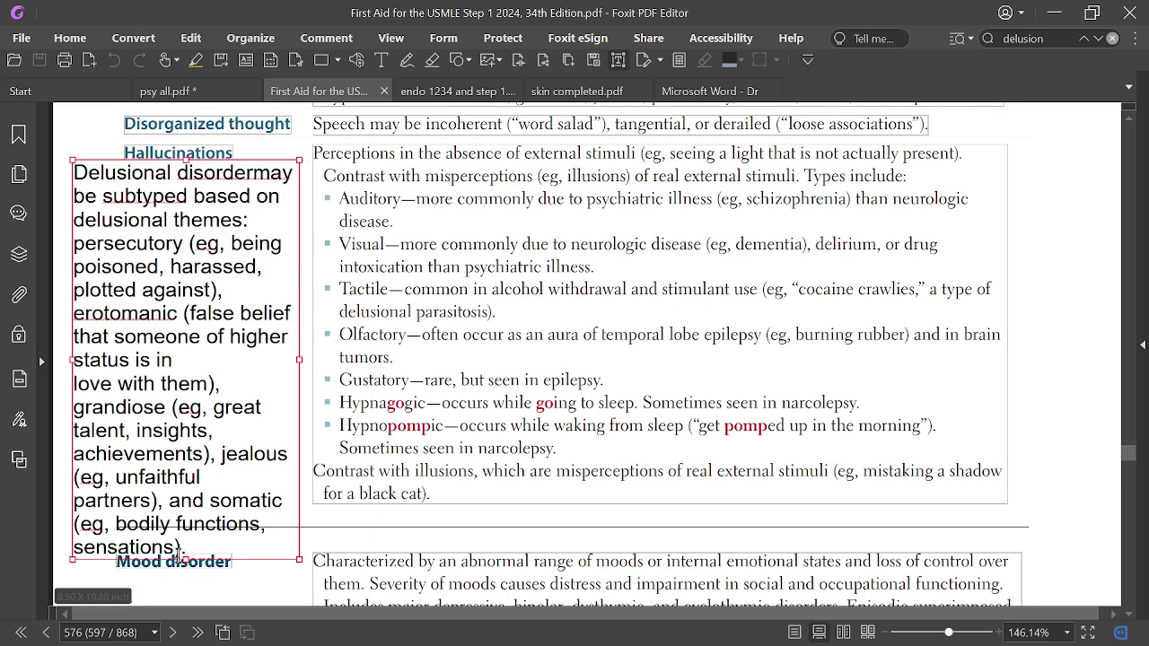
left_click(180, 556)
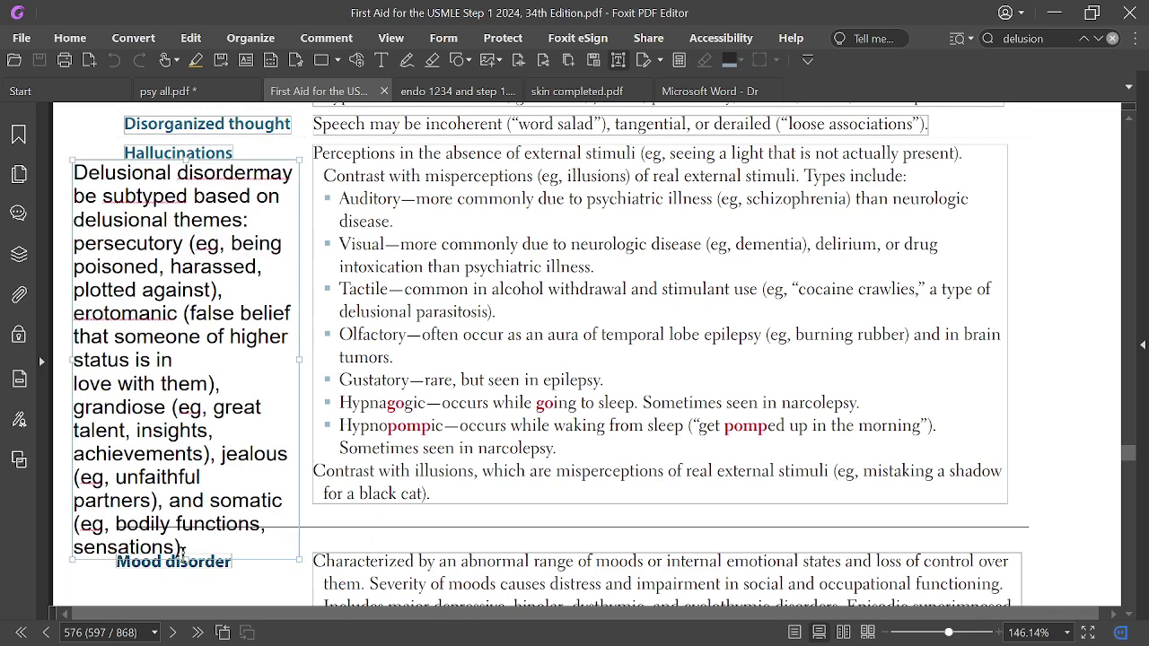
left_click_drag(180, 546, 68, 170)
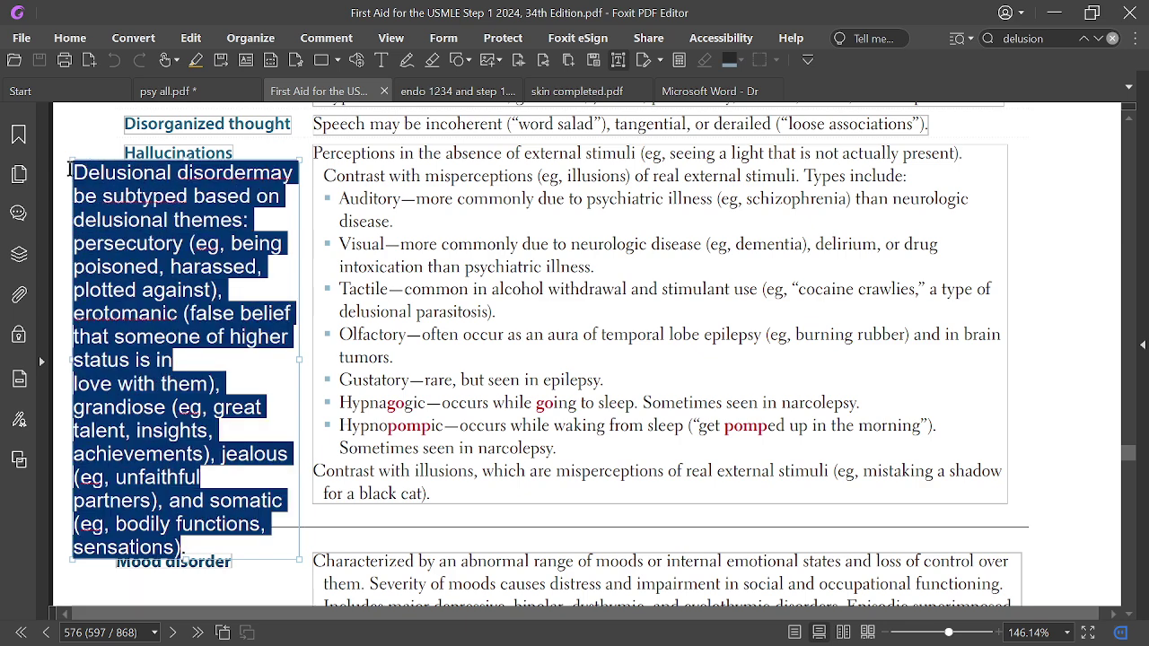
right_click(144, 212)
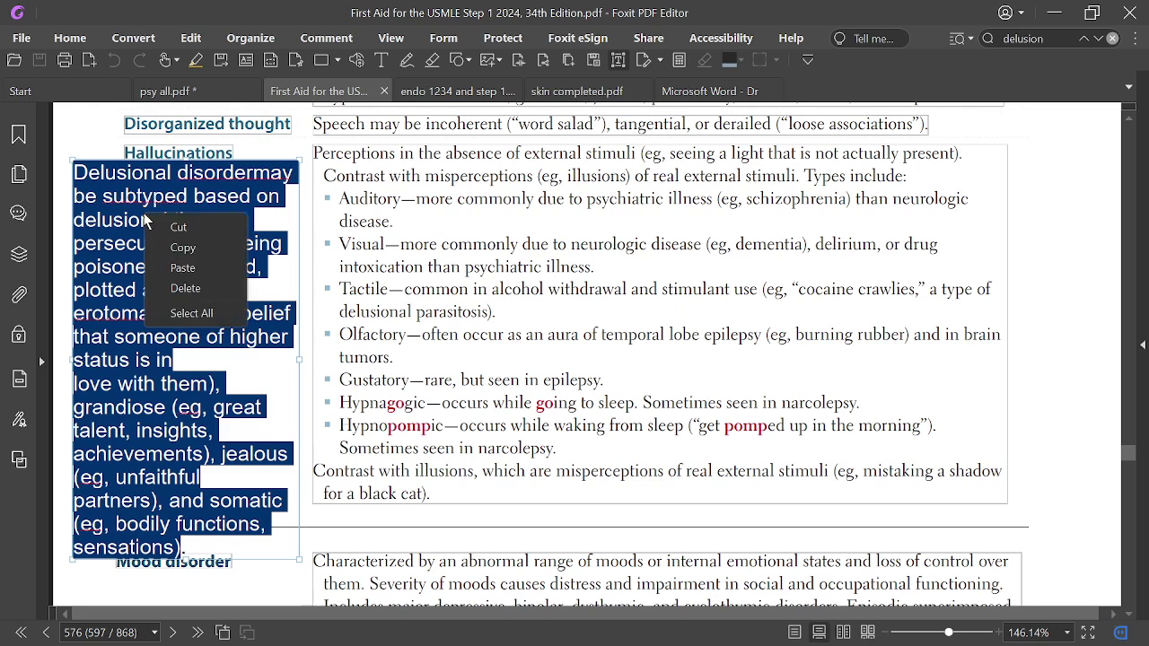
left_click(88, 203)
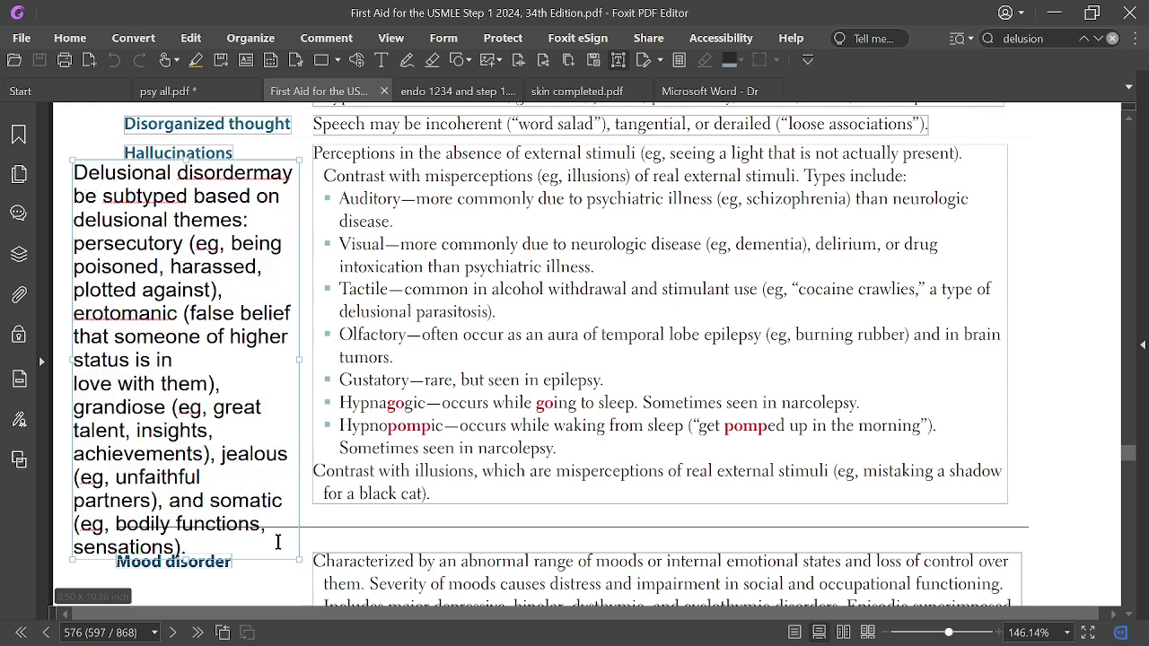
Make the delusional disorder note's text box slightly narrower and try to shorten it to end above the Mood disorder heading.
left_click_drag(301, 559, 279, 533)
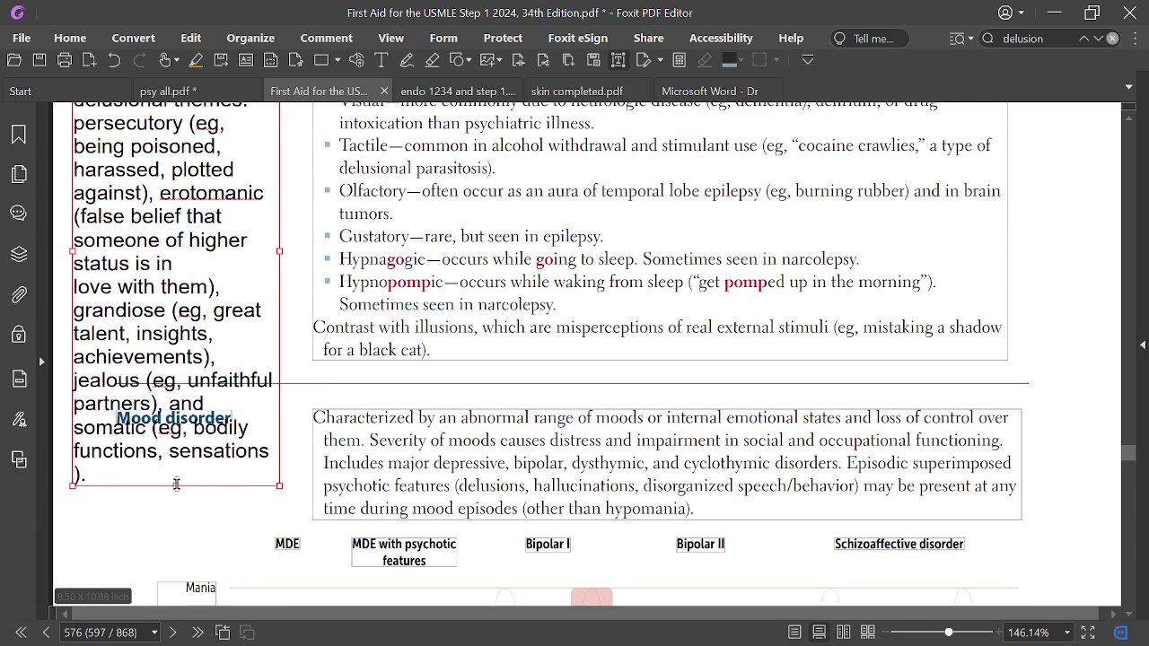
left_click_drag(178, 483, 194, 384)
scroll(325, 409, "down", 3)
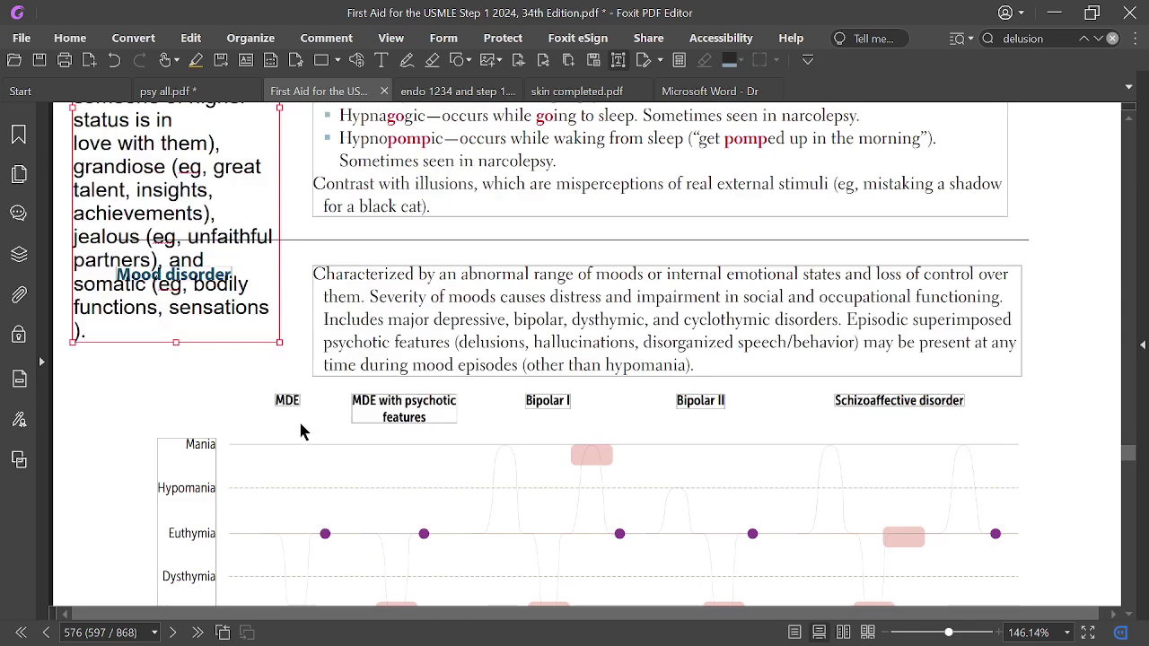
Leave the delusional disorder note's text box and review the Psychosis, Delusions, Disorganized thought and Hallucinations entries on page 576.
left_click(191, 446)
scroll(236, 405, "up", 8)
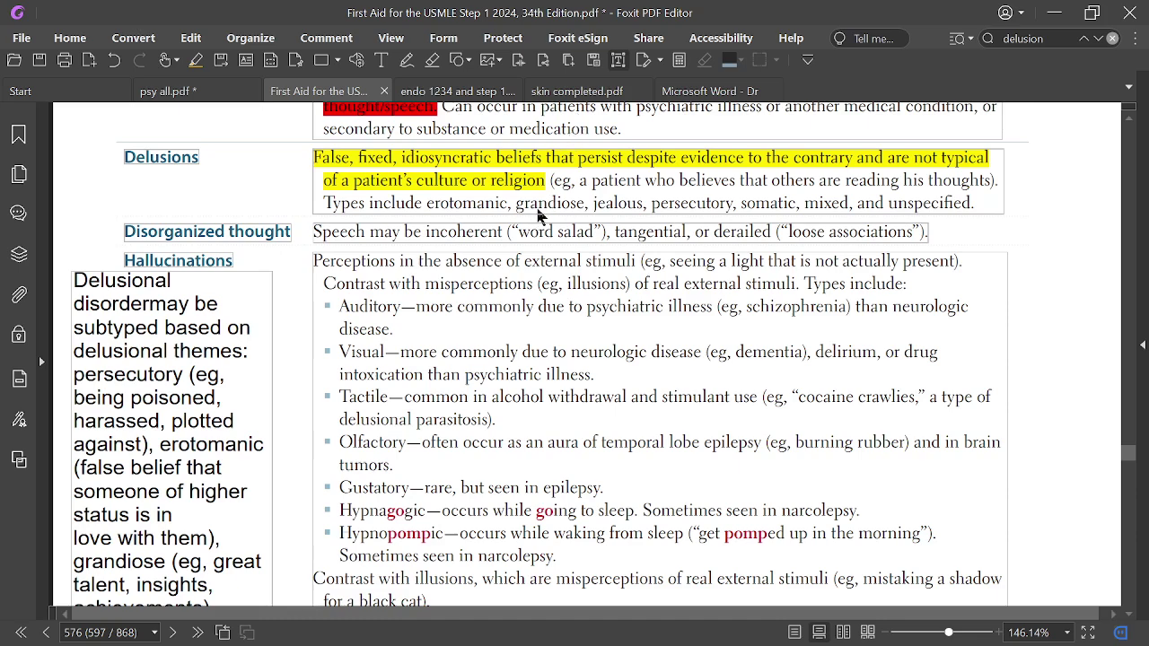
scroll(631, 304, "up", 1)
scroll(617, 346, "down", 3)
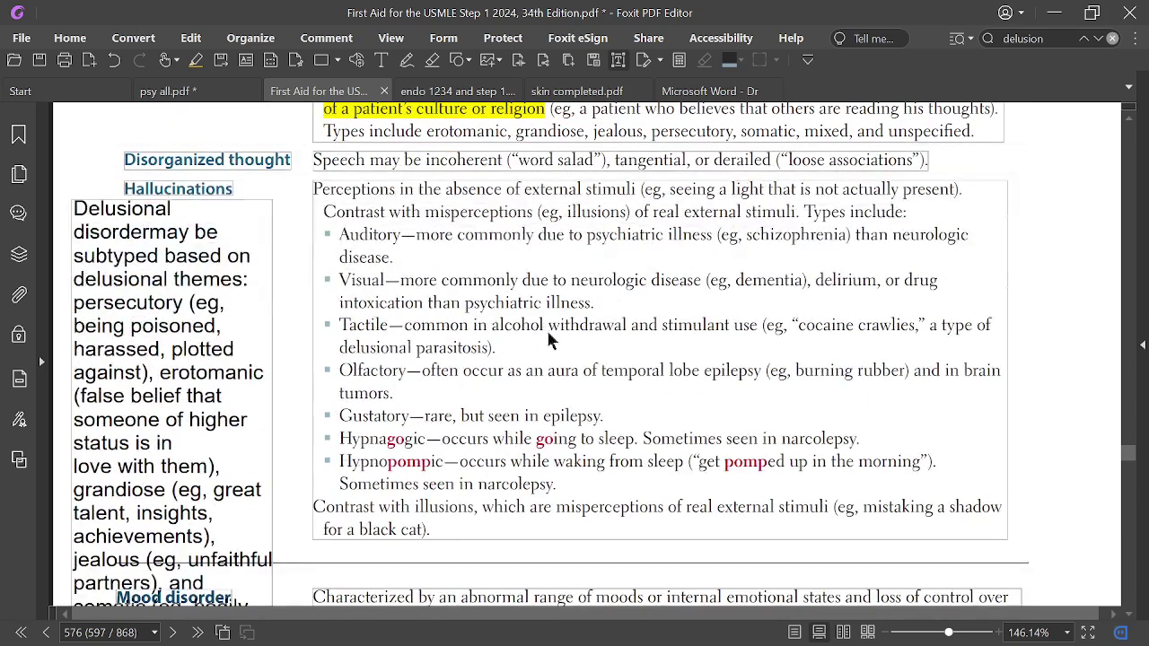
scroll(354, 260, "down", 1)
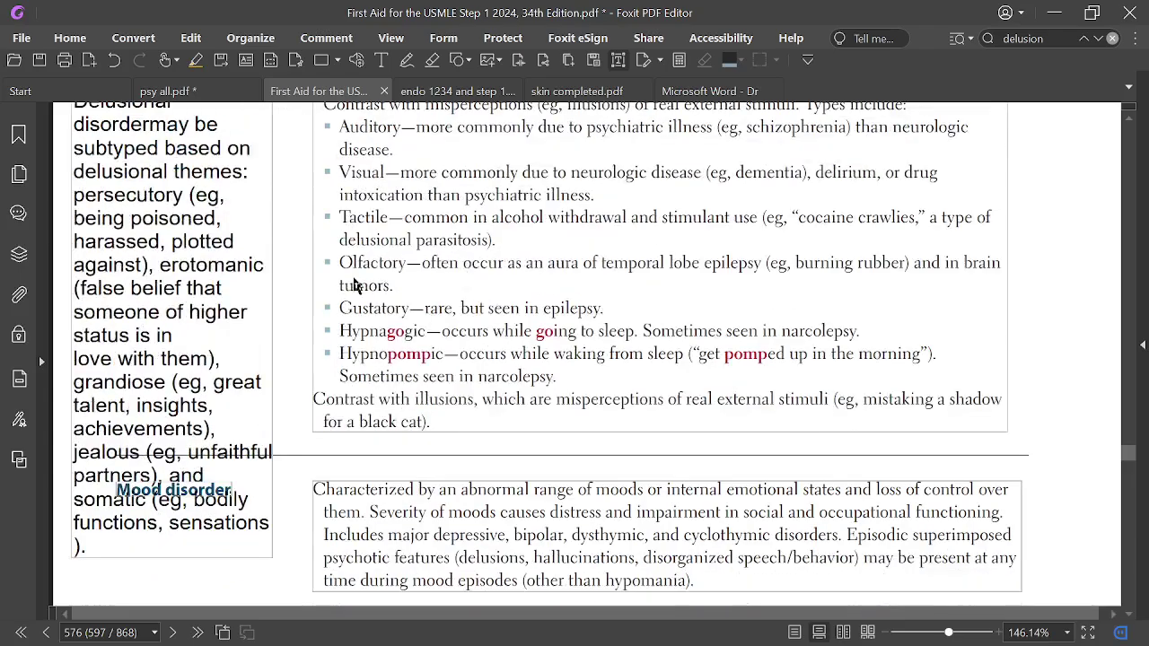
scroll(351, 290, "up", 4)
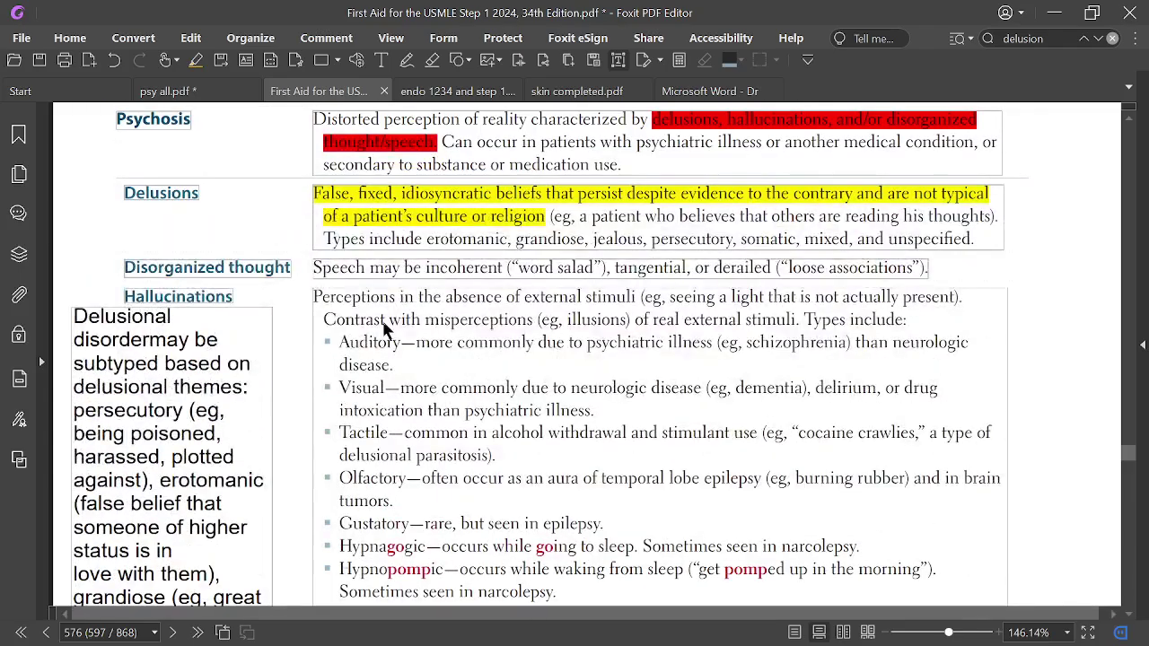
scroll(386, 331, "down", 3)
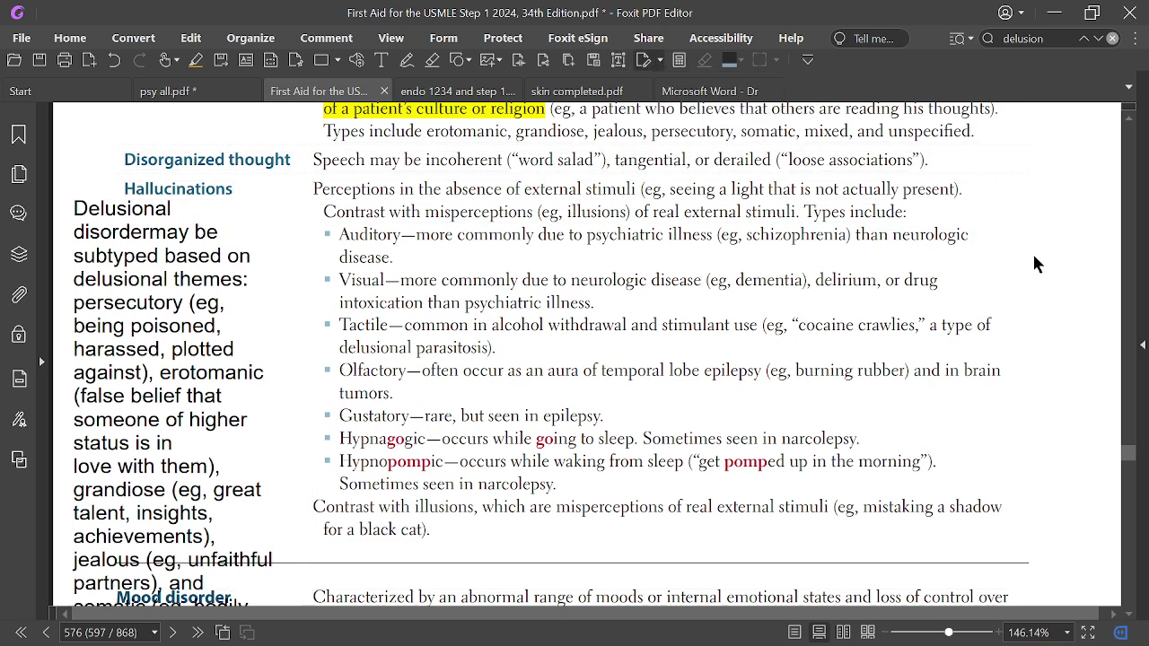
scroll(682, 305, "up", 3)
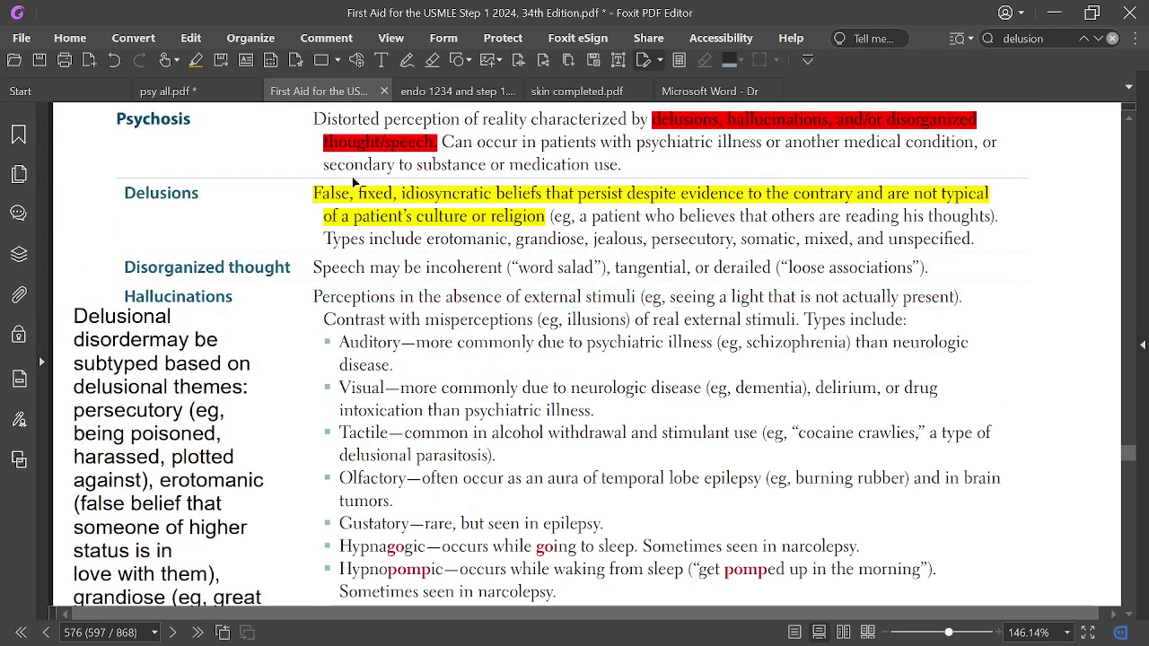
scroll(348, 241, "down", 2)
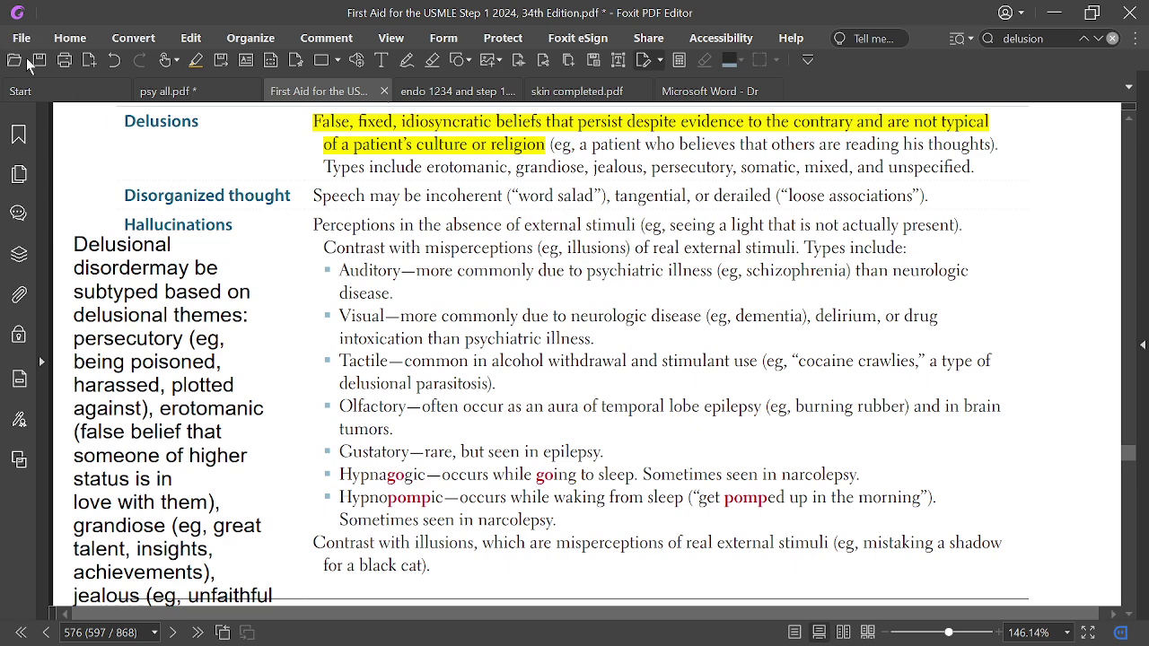
left_click(170, 63)
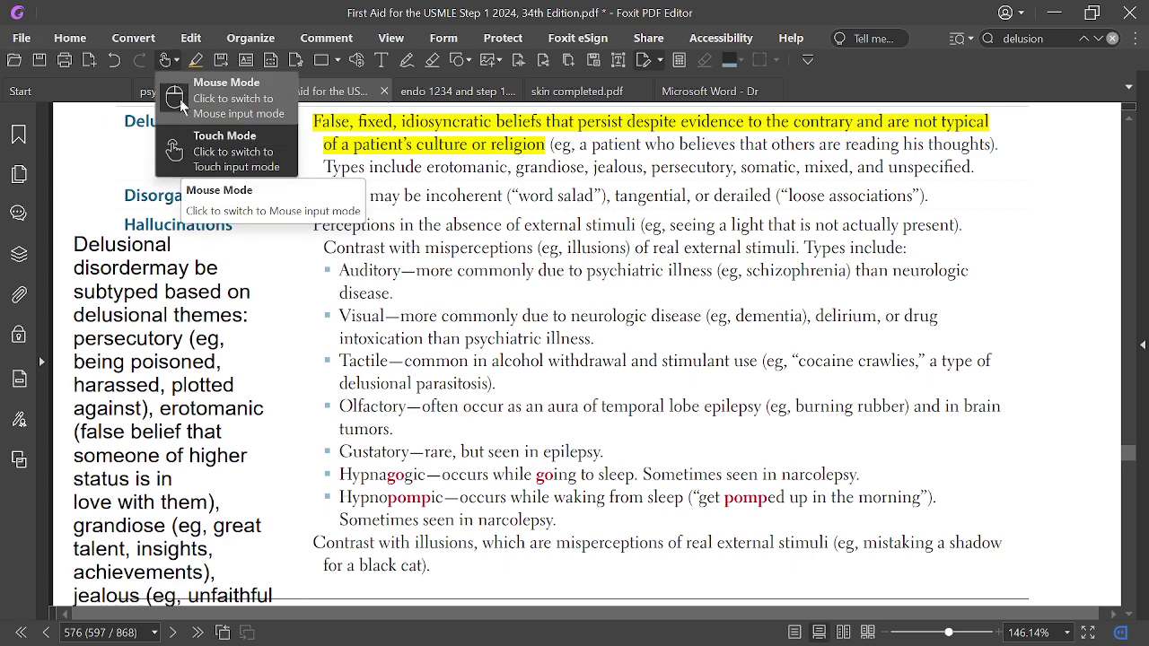
left_click(178, 151)
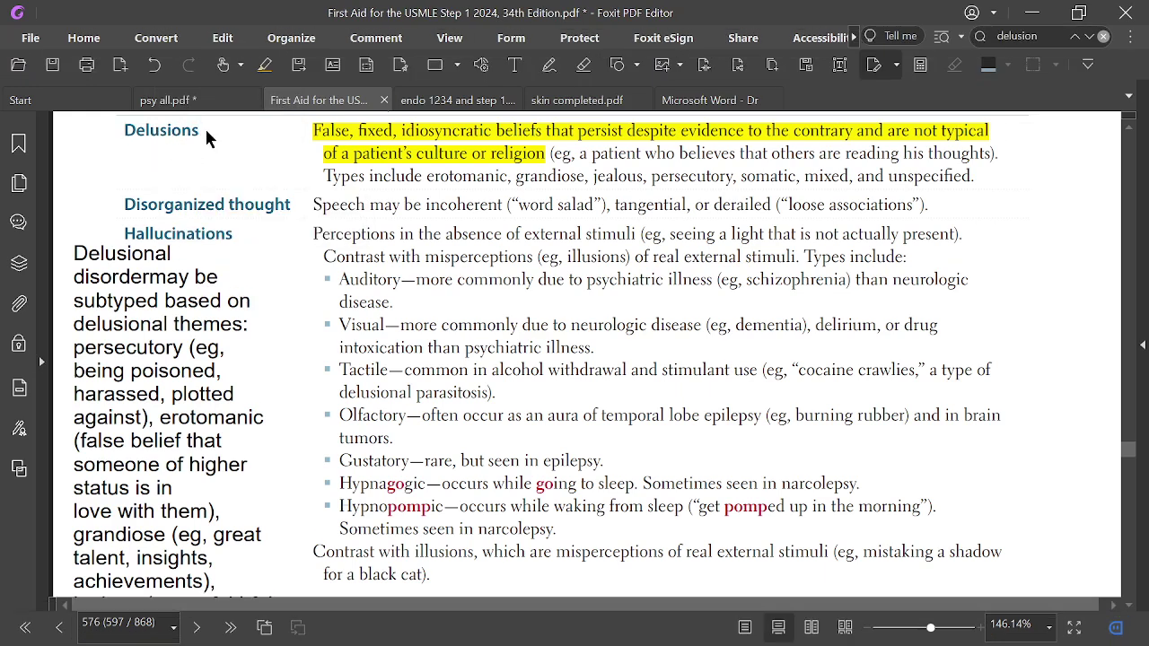
left_click(231, 68)
left_click(251, 126)
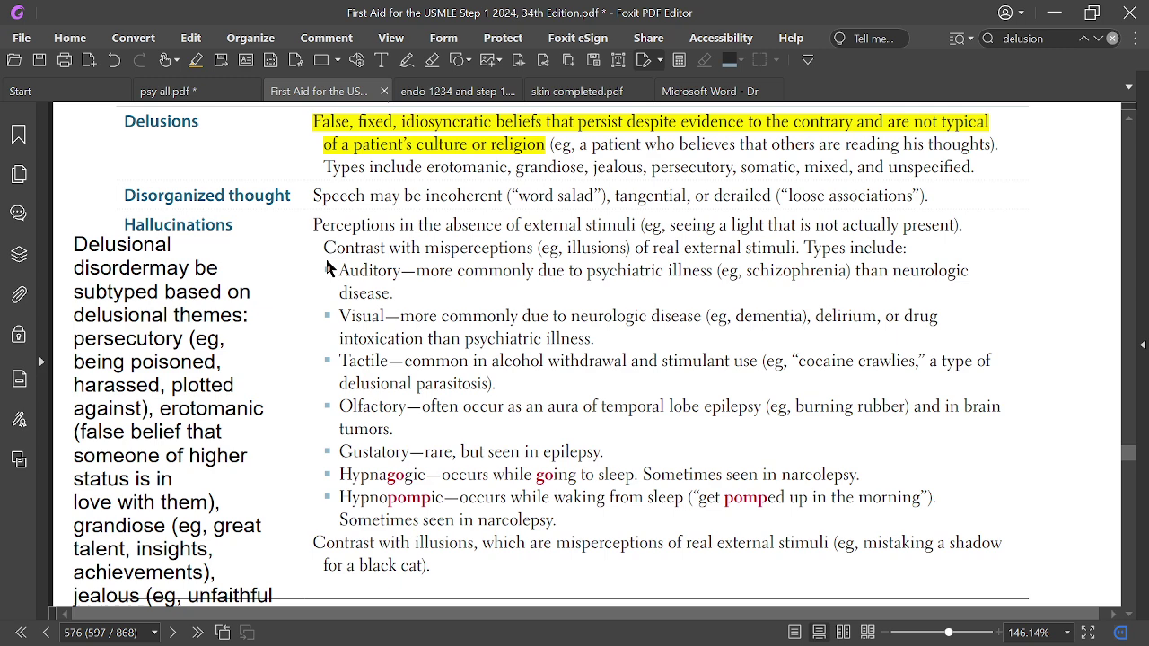
Highlight in yellow "Auditory", "Visual—" and "dementia), delirium, or drug intoxication than psychiatric illness" in the Hallucinations list.
left_click(195, 60)
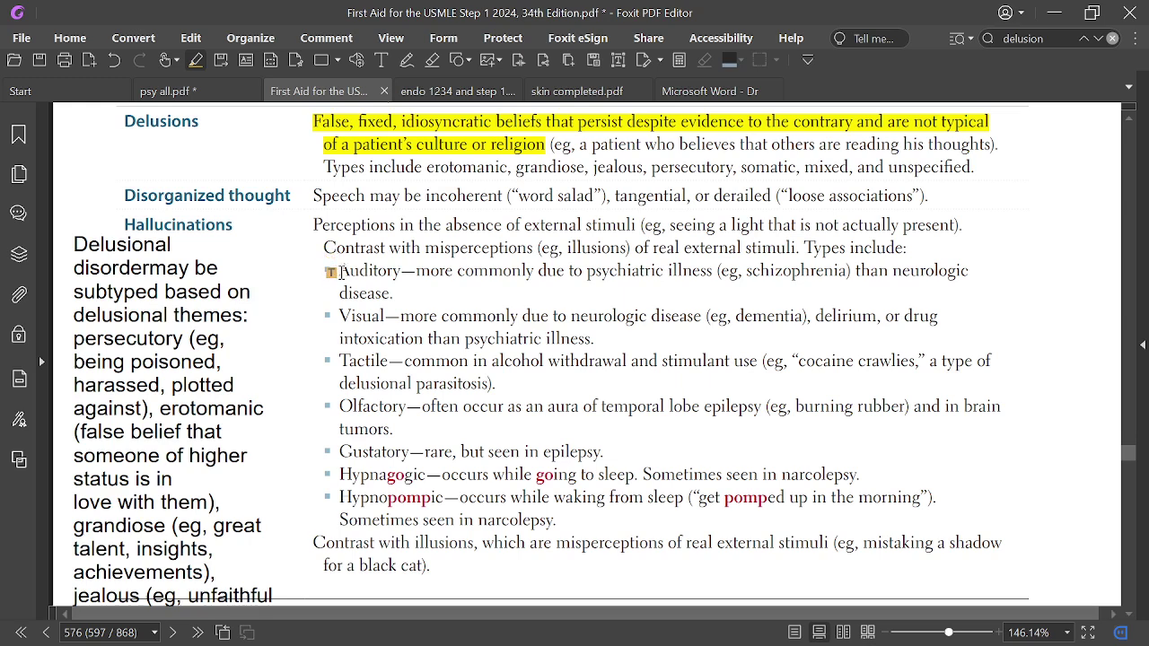
left_click_drag(340, 272, 401, 273)
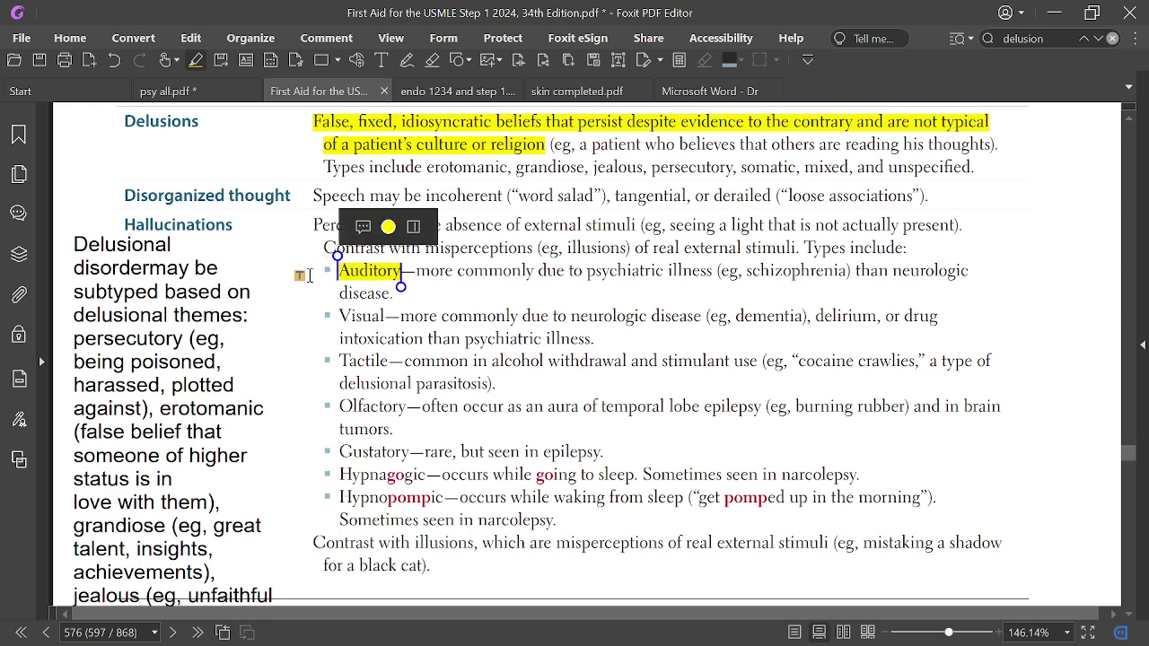
left_click(306, 275)
mouse_move(340, 320)
left_mouse_down()
mouse_move(386, 329)
mouse_move(401, 319)
left_mouse_up()
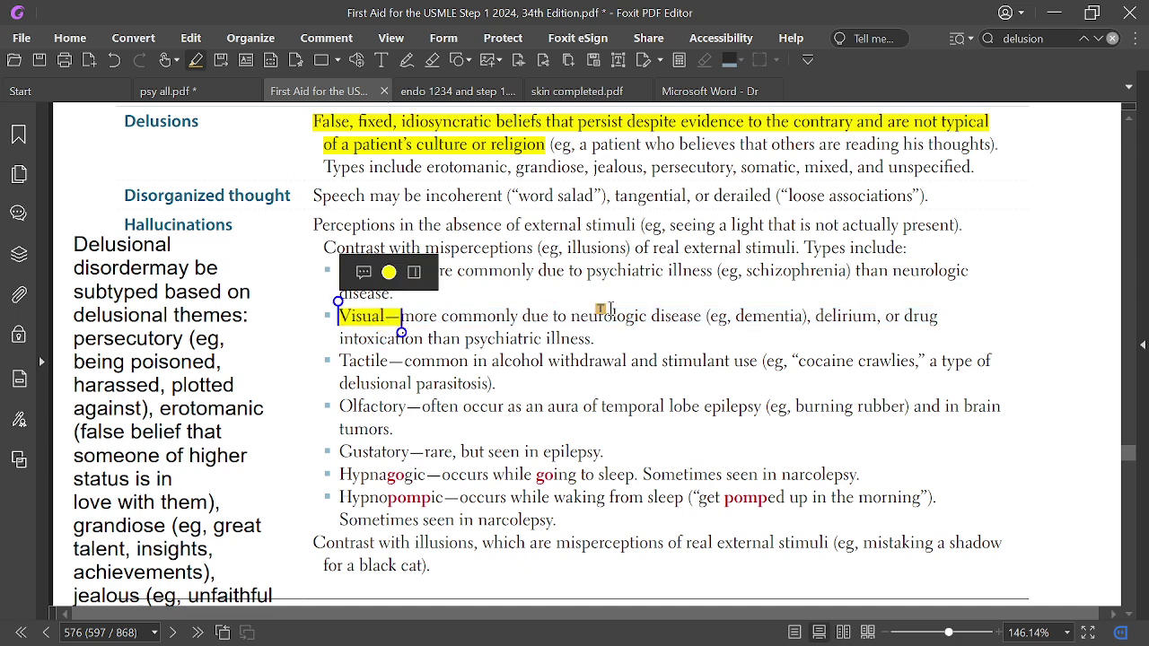
left_click(517, 299)
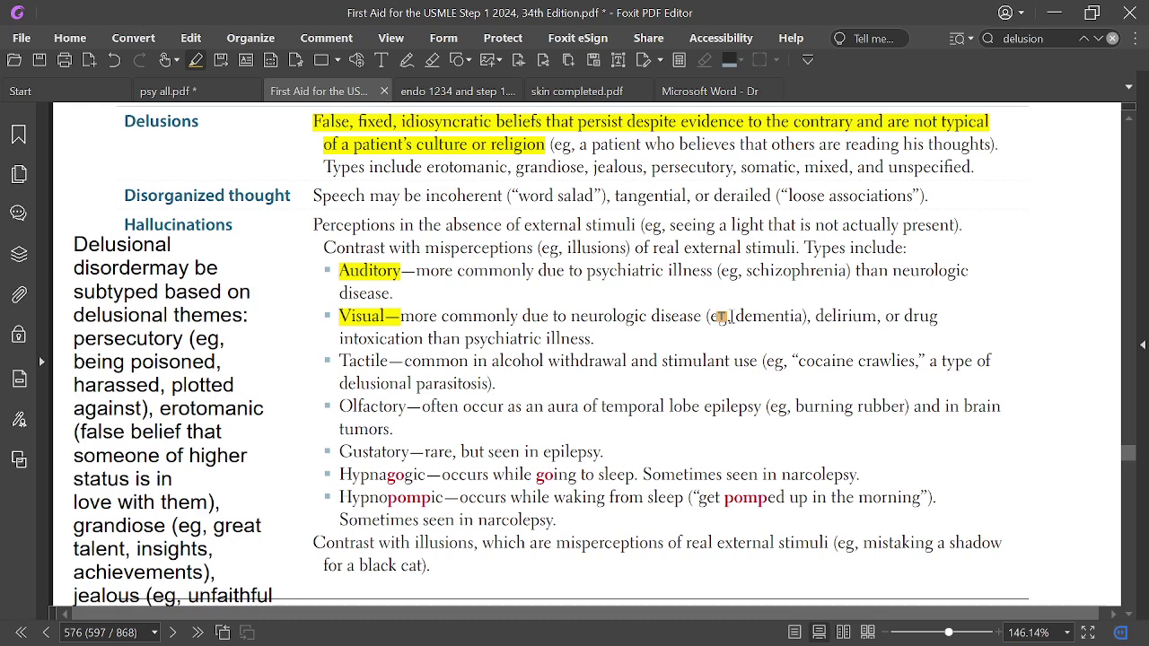
mouse_move(736, 316)
left_mouse_down()
mouse_move(909, 325)
mouse_move(761, 334)
mouse_move(547, 315)
mouse_move(616, 342)
mouse_move(594, 337)
left_mouse_up()
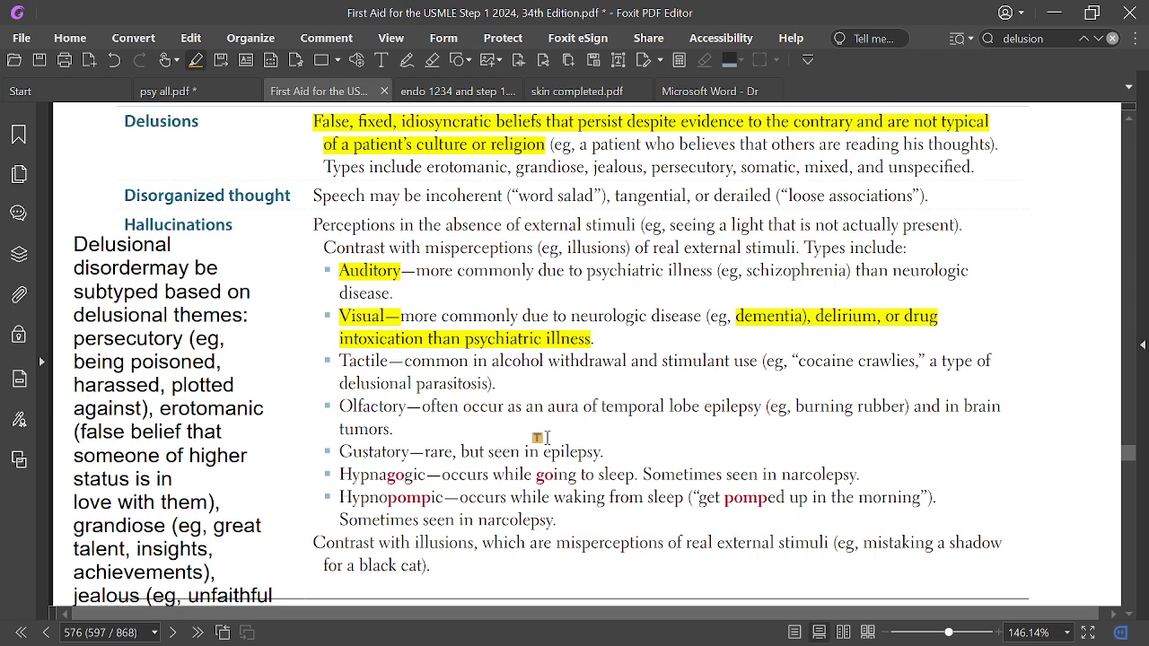
Highlight "alcohol withdrawal and stimulant use (eg, “cocaine crawlies,”" for tactile, "temporal lobe epilepsy" and "burning rubber)" for olfactory, and "pileps" within "epilepsy" for gustatory hallucinations.
mouse_move(492, 362)
left_mouse_down()
mouse_move(698, 389)
mouse_move(750, 368)
mouse_move(924, 366)
left_mouse_up()
left_click(629, 295)
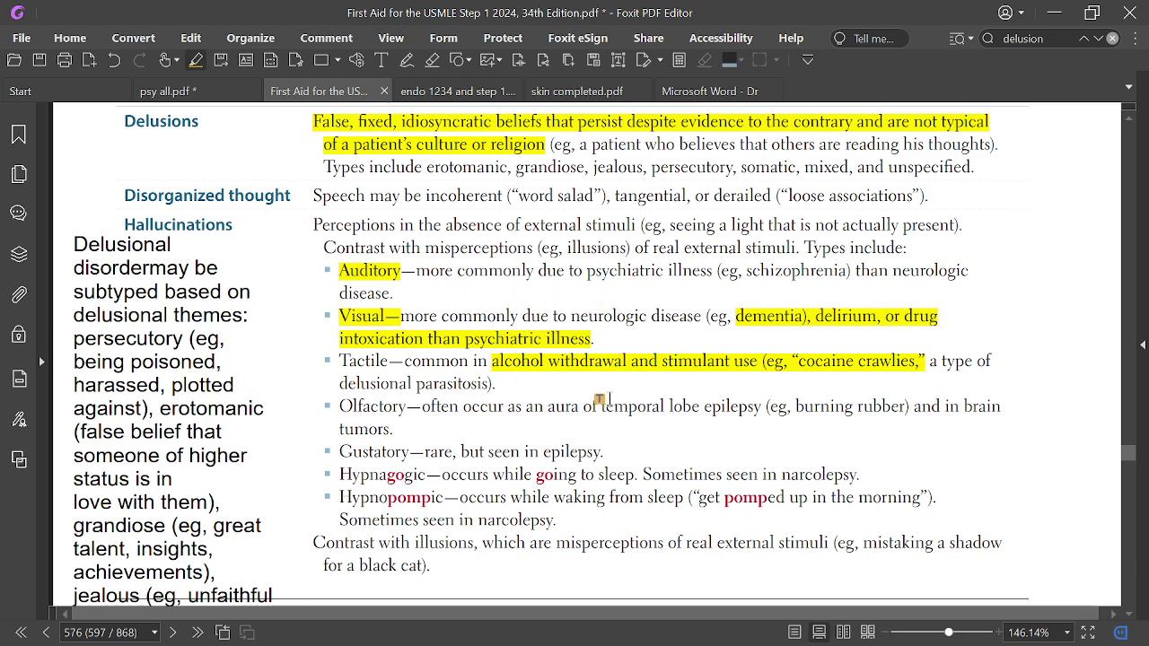
left_click_drag(600, 411, 907, 410)
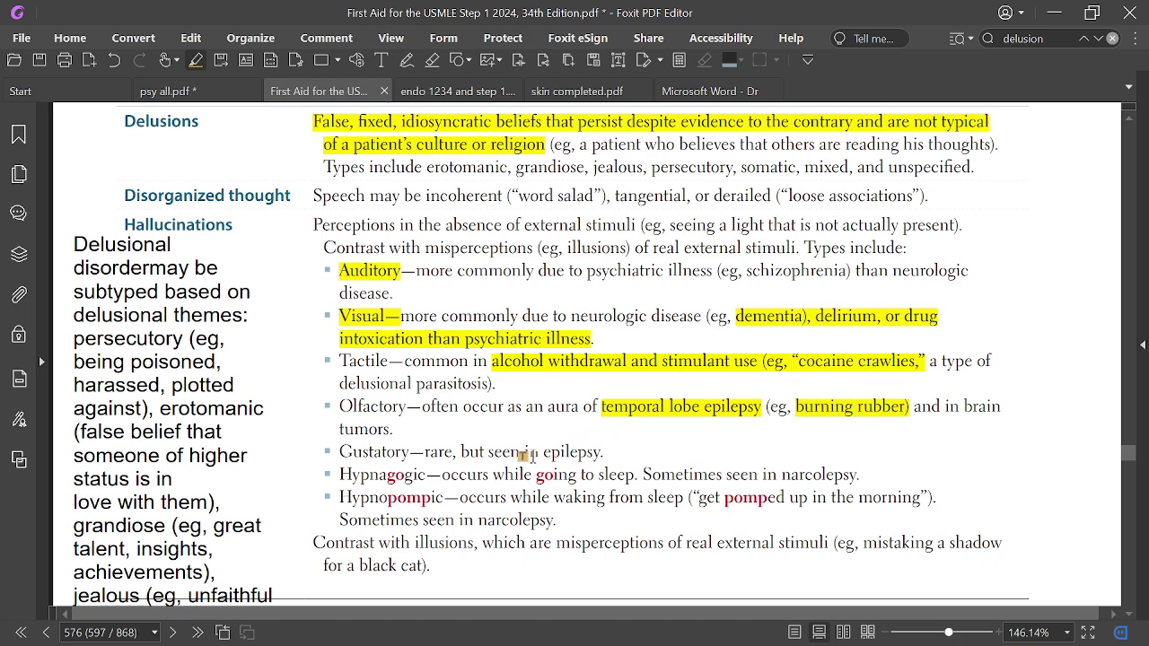
mouse_move(544, 452)
left_mouse_down()
mouse_move(635, 452)
mouse_move(598, 453)
left_mouse_up()
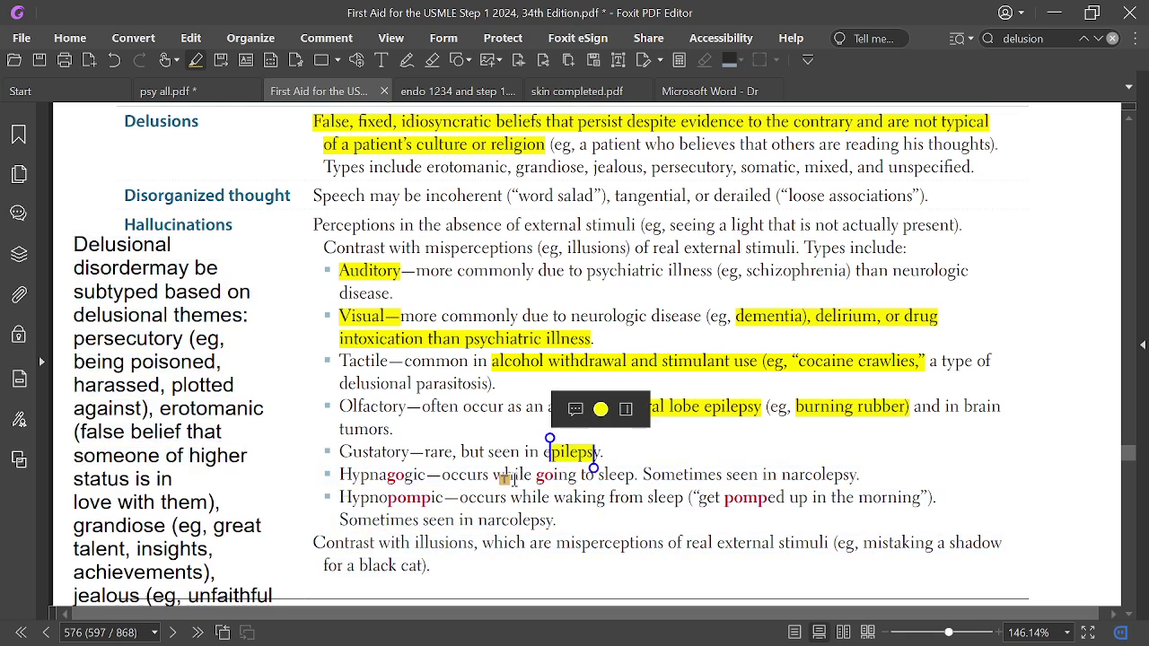
left_click(516, 420)
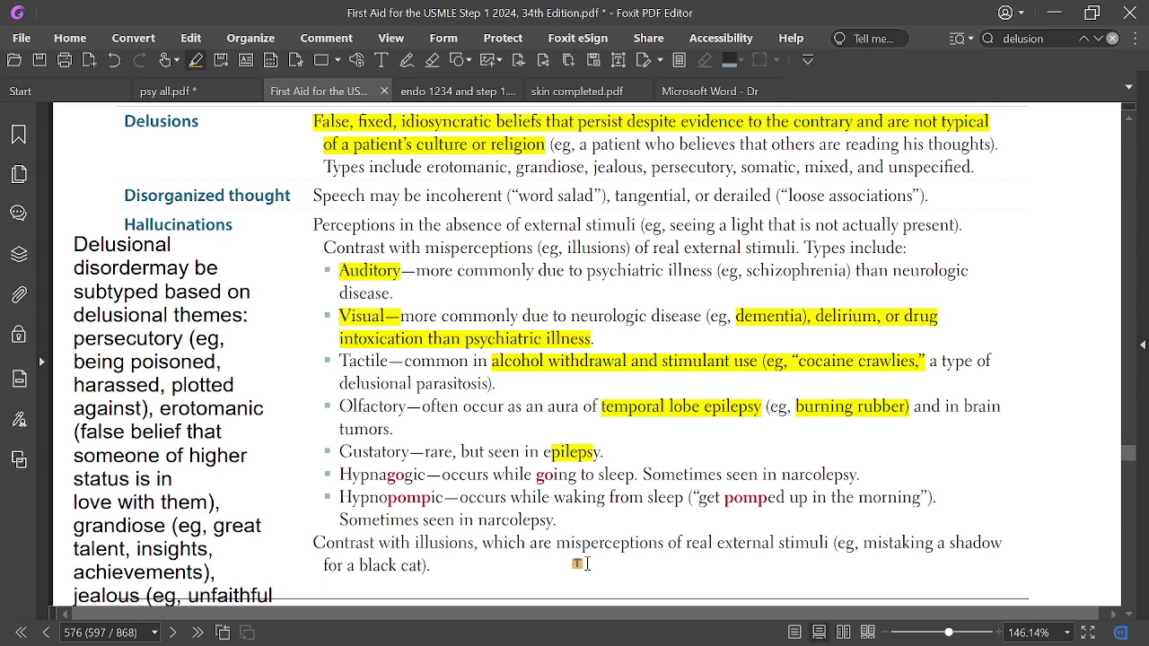
Highlight "illusions, which are misperceptions of real external stimuli" in the closing sentence of the Hallucinations entry.
scroll(544, 542, "down", 3)
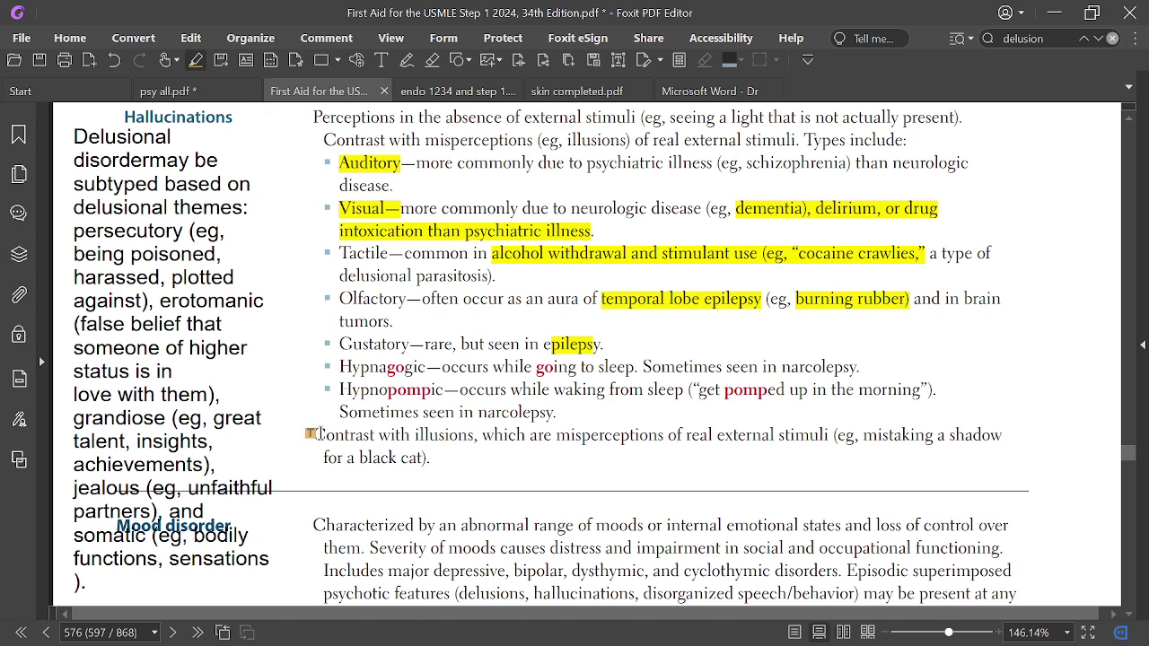
scroll(316, 434, "down", 3)
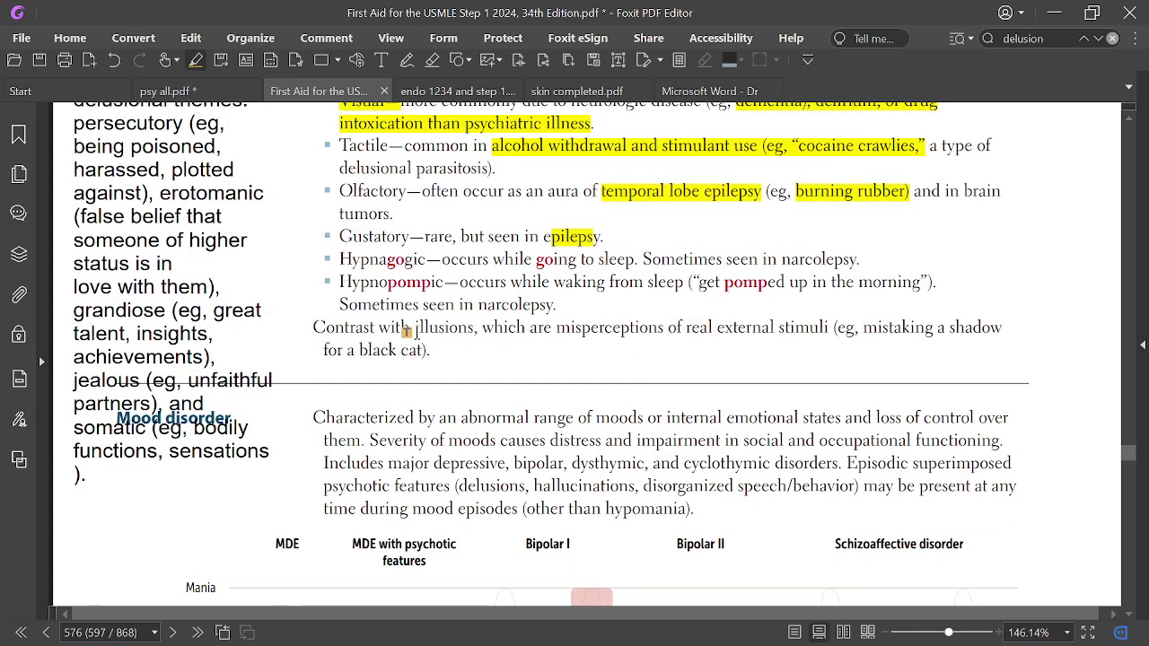
mouse_move(407, 332)
left_mouse_down()
mouse_move(628, 334)
mouse_move(682, 539)
mouse_move(842, 329)
mouse_move(830, 329)
left_mouse_up()
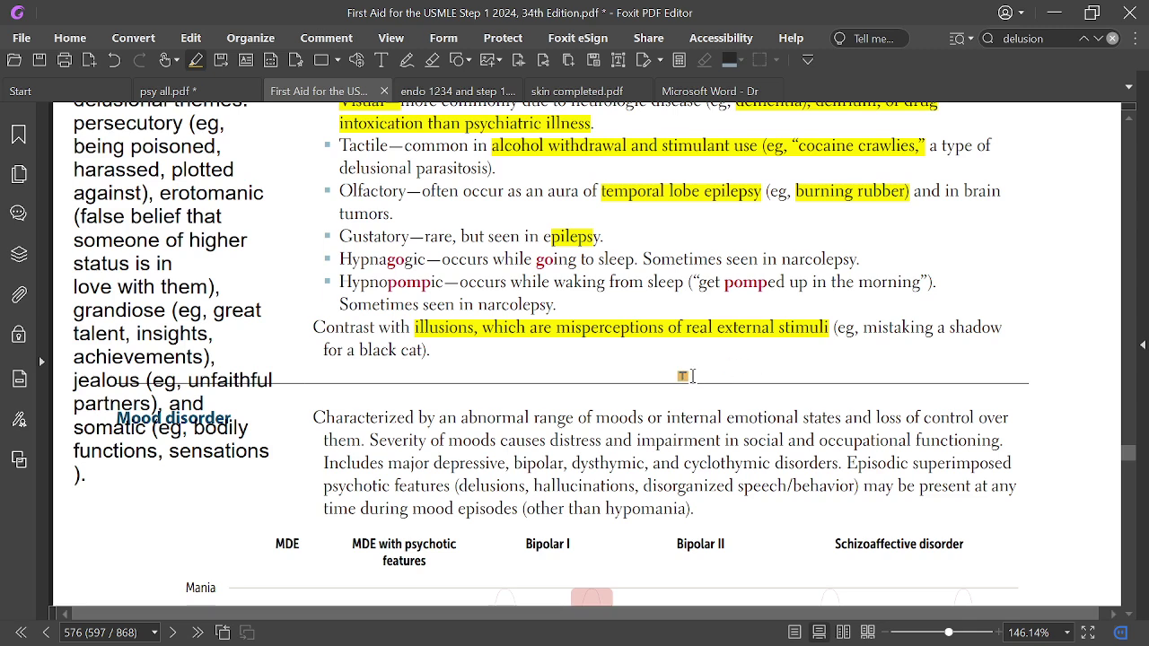
Examine the Mood disorder description and the chart comparing MDE, MDE with psychotic features, Bipolar I, Bipolar II and Schizoaffective disorder.
scroll(269, 471, "down", 2)
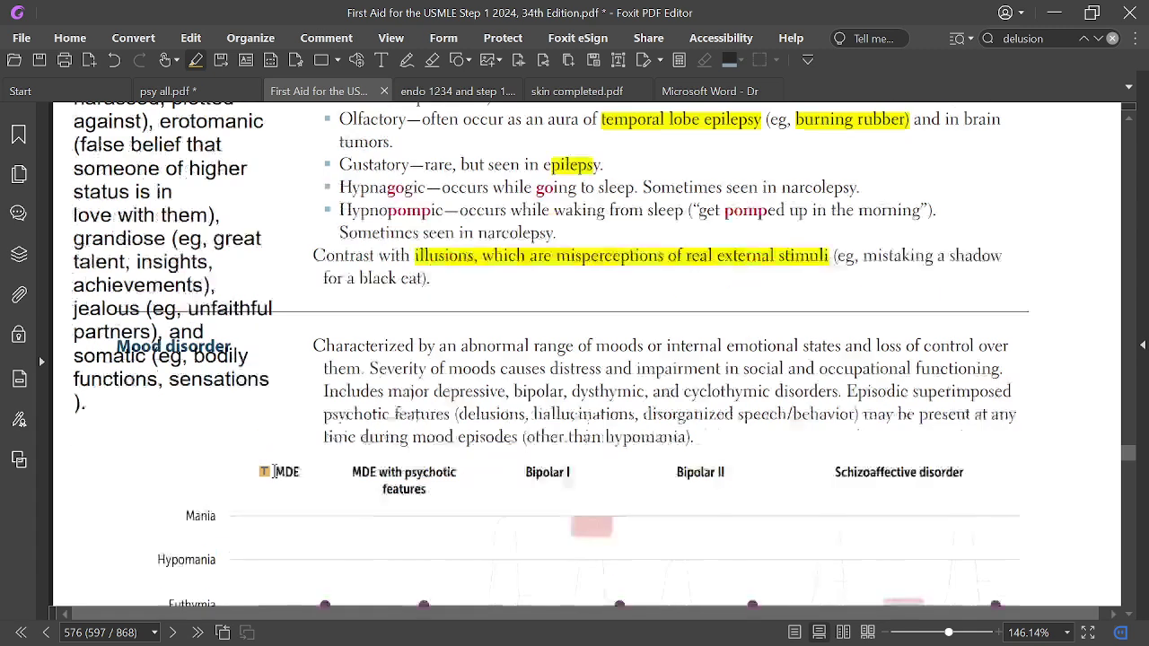
scroll(259, 478, "down", 1)
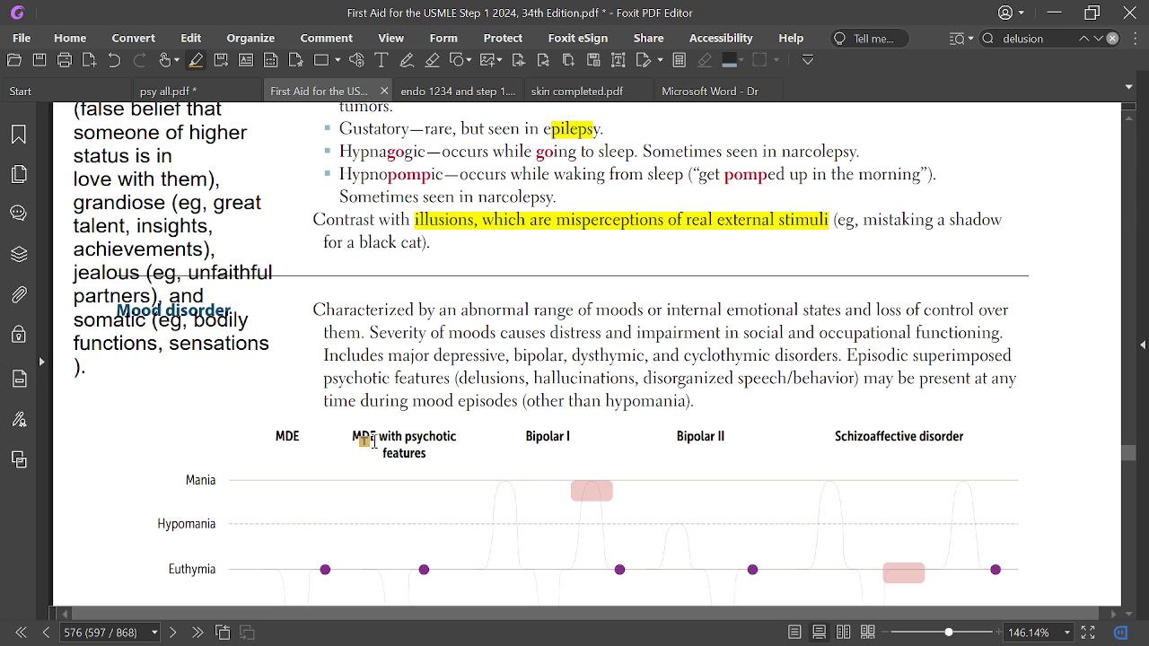
scroll(277, 341, "down", 1)
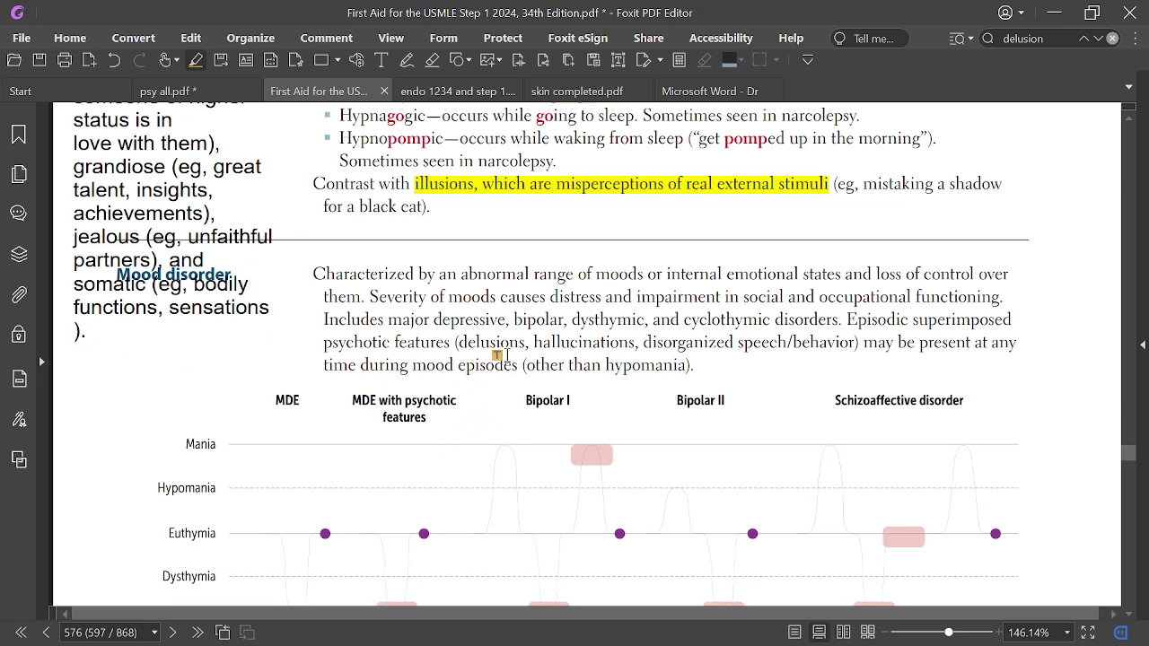
scroll(505, 355, "down", 3)
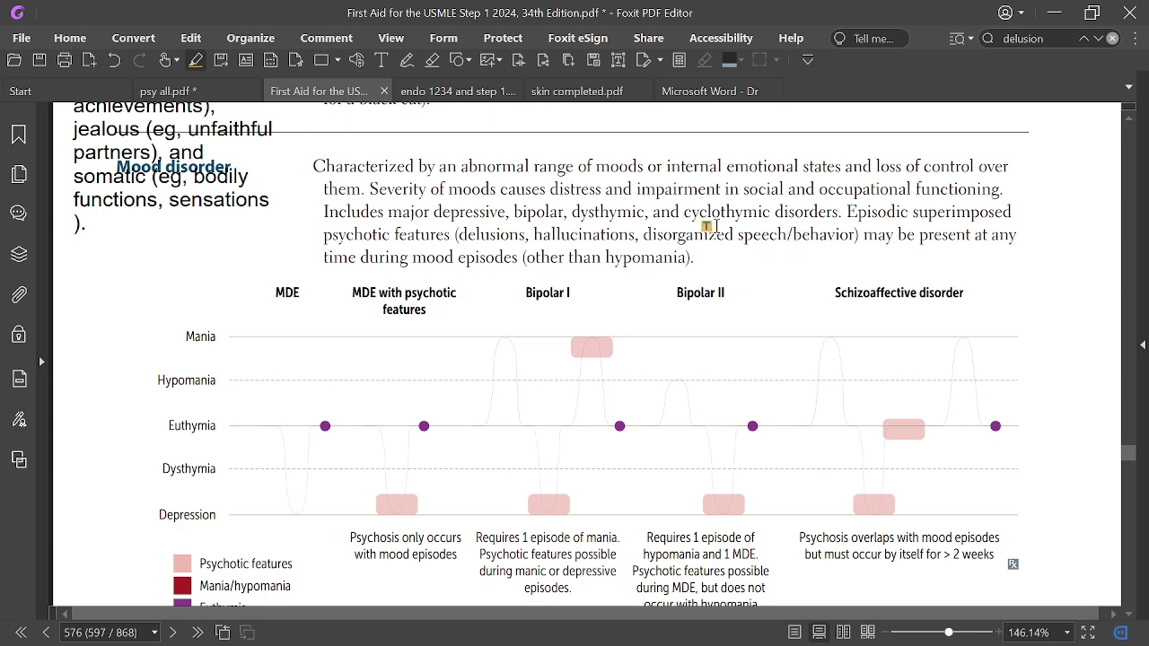
scroll(732, 204, "down", 3)
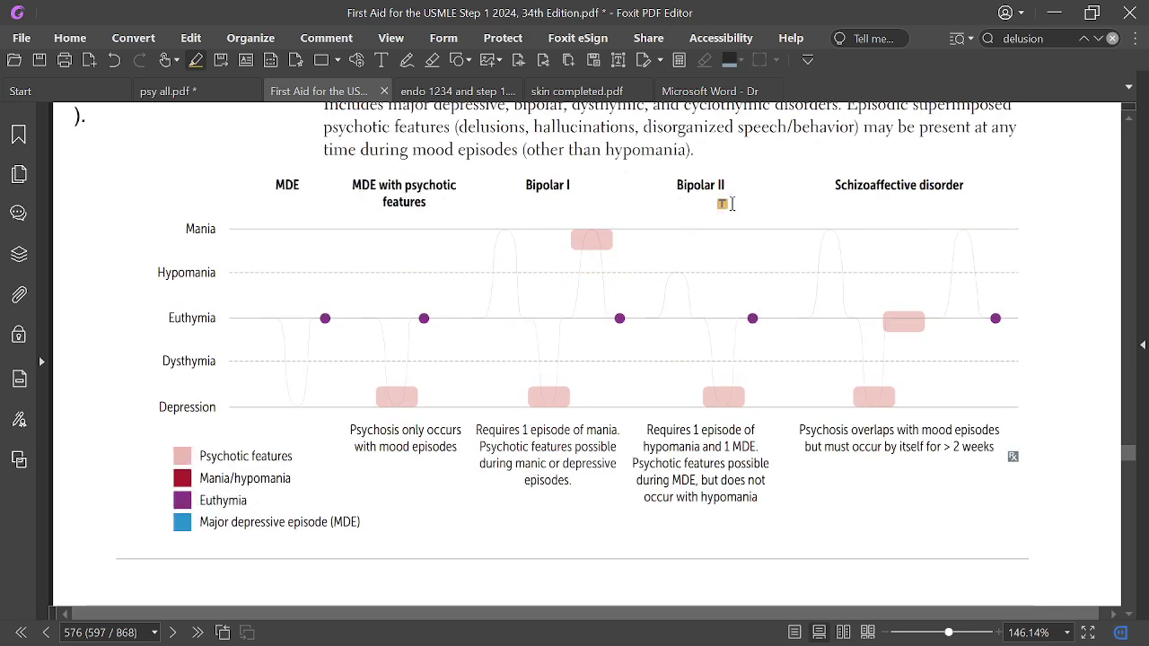
scroll(732, 203, "down", 15)
scroll(733, 207, "up", 11)
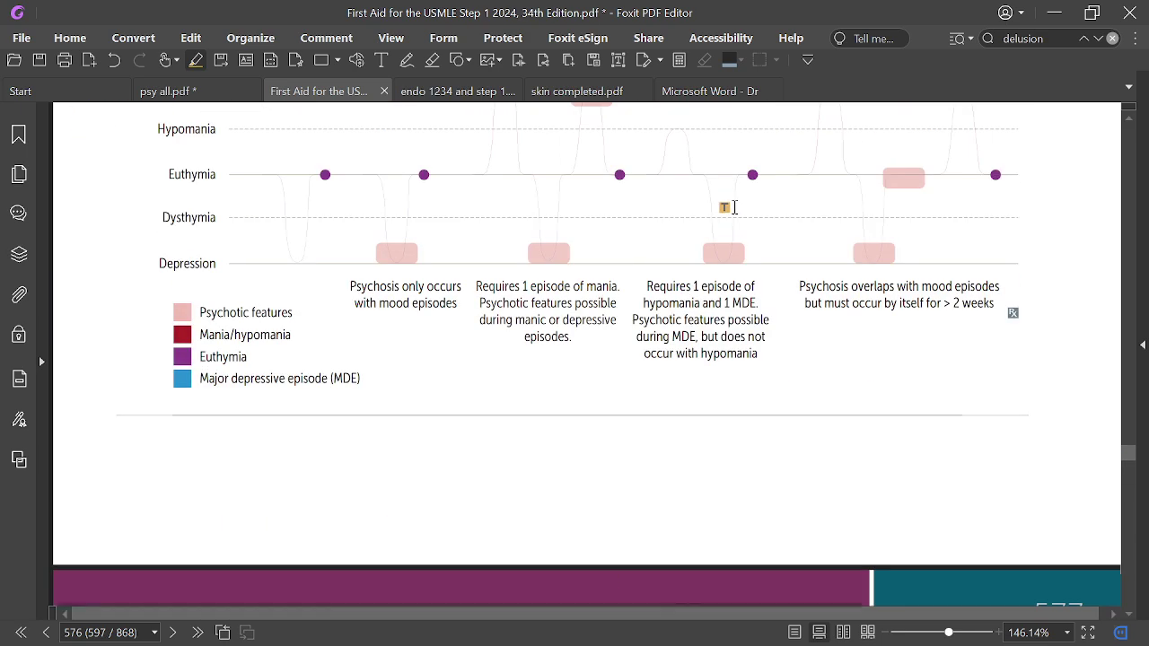
scroll(734, 207, "up", 9)
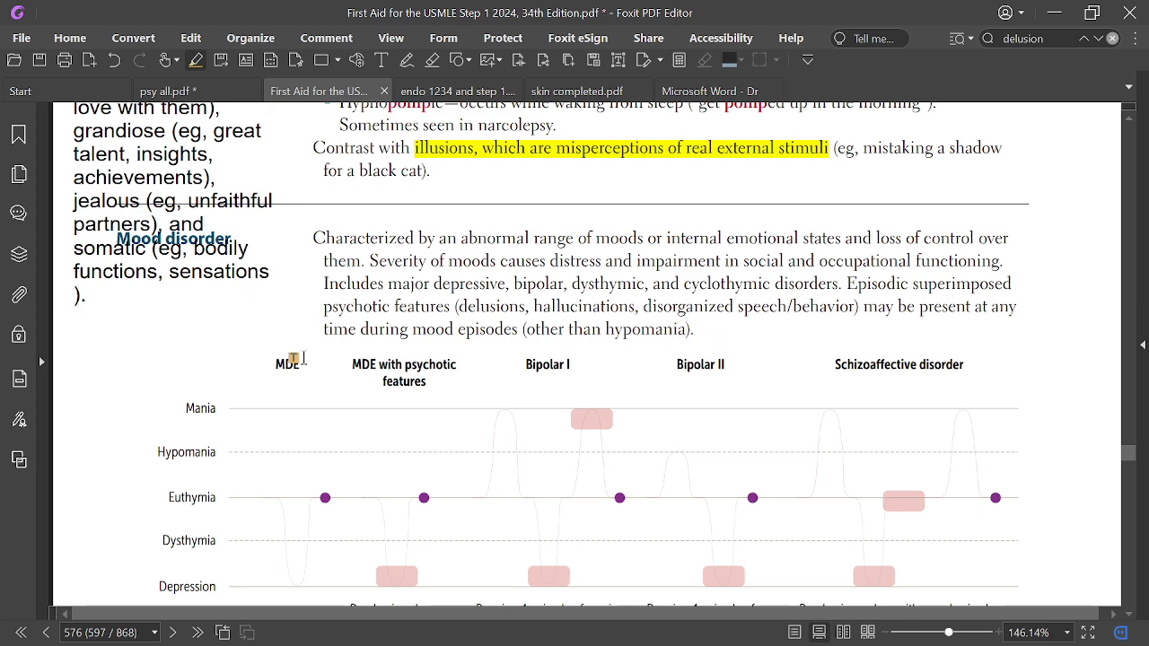
scroll(481, 351, "down", 3)
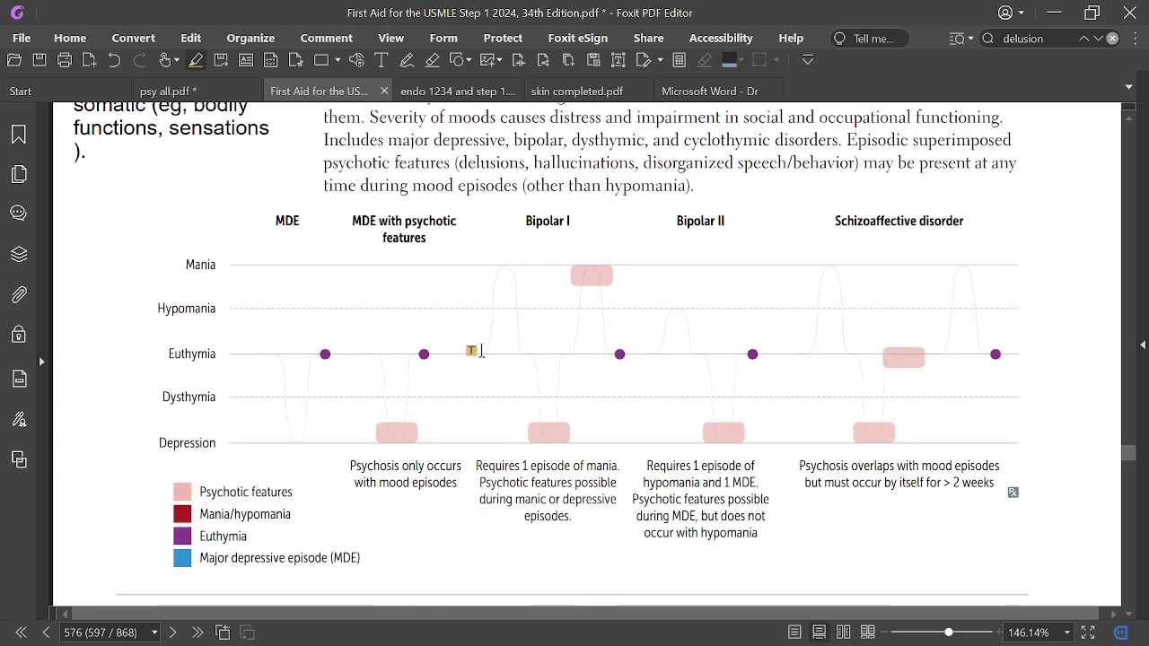
scroll(481, 351, "up", 2)
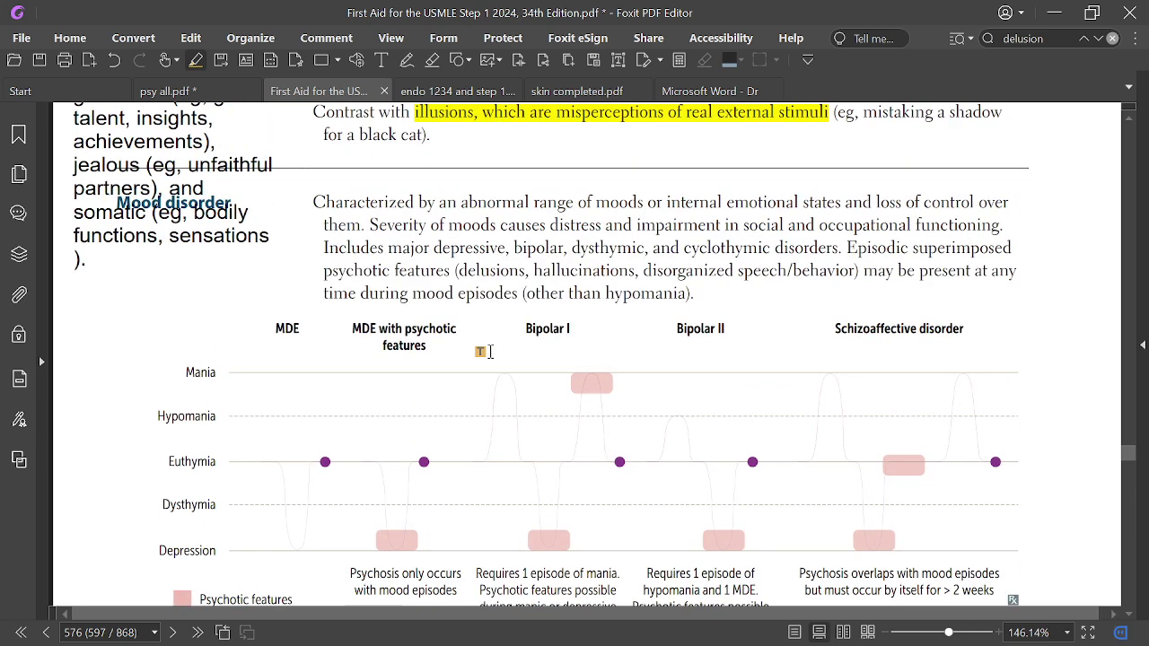
scroll(483, 351, "down", 6)
scroll(483, 351, "up", 2)
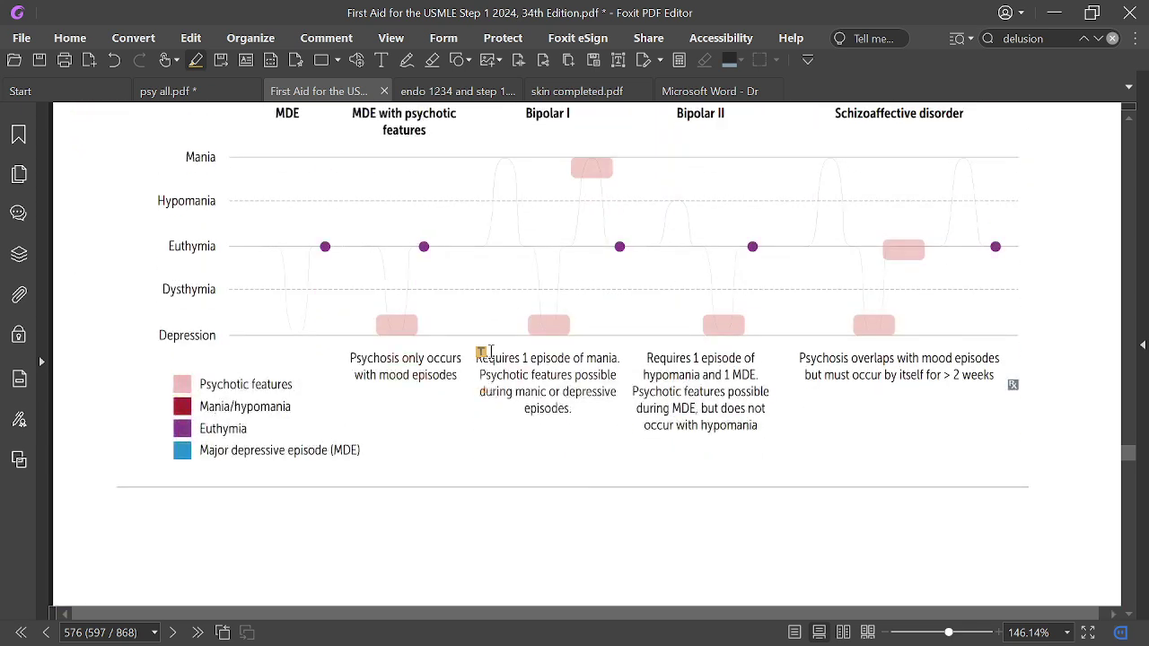
scroll(483, 351, "up", 2)
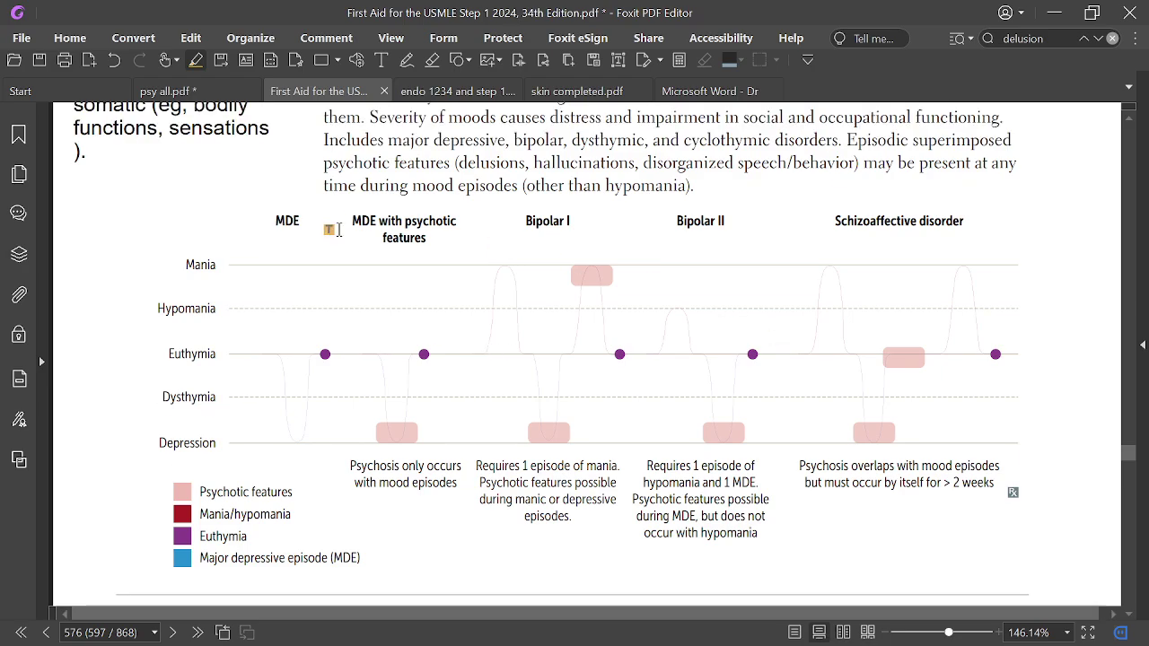
scroll(458, 381, "up", 10)
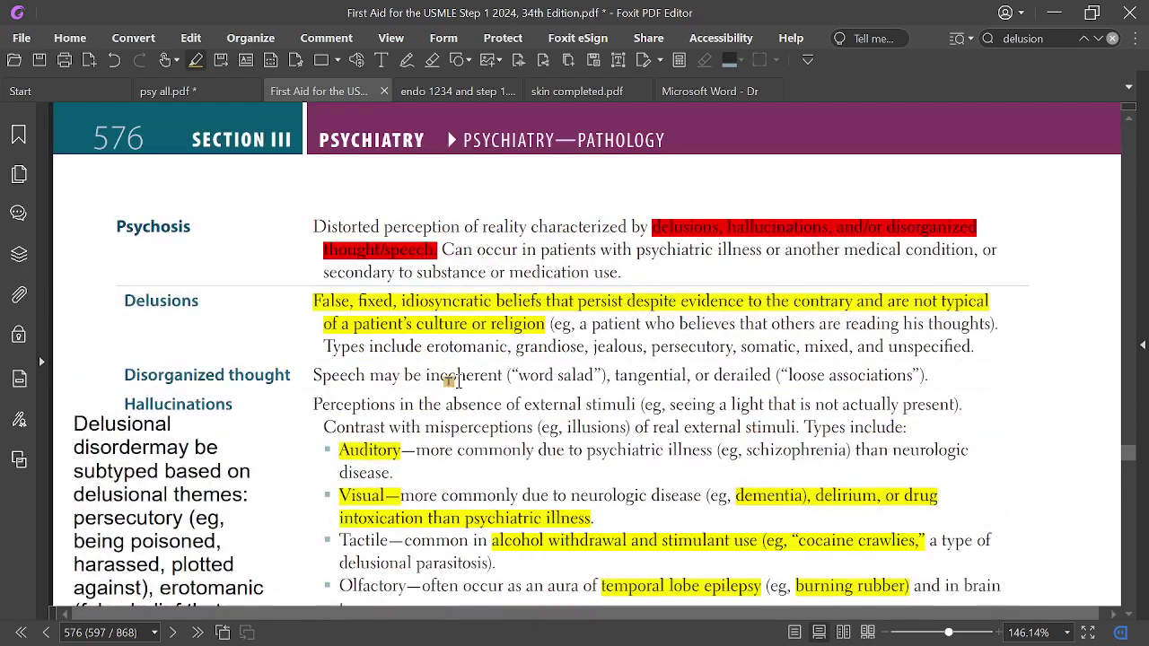
scroll(458, 380, "down", 7)
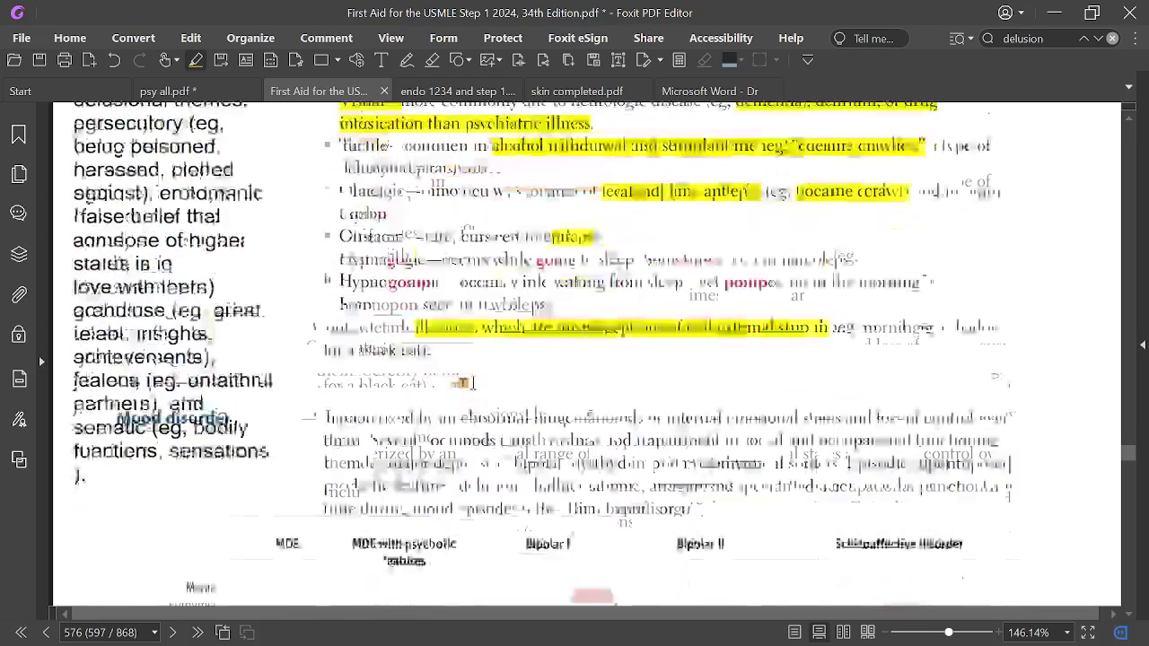
scroll(469, 384, "down", 7)
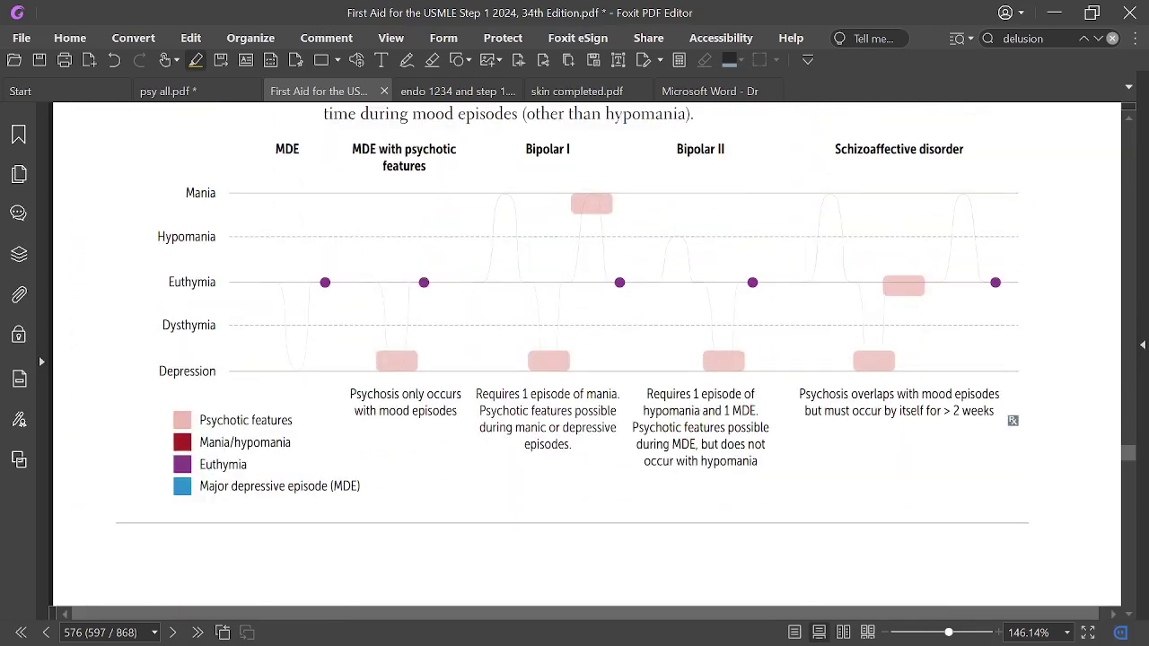